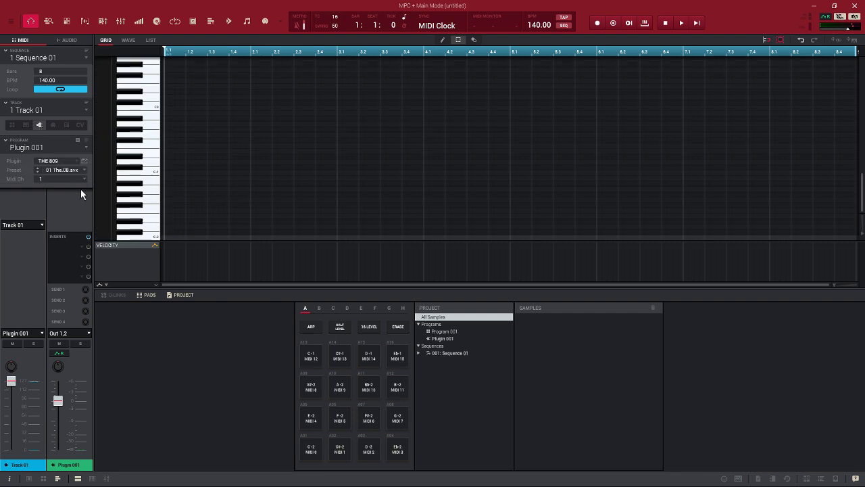
# - Load the AIR Music Technology Bassline plugin into Plugin 001 and show its controls in the program editor
pyautogui.click(78, 161)
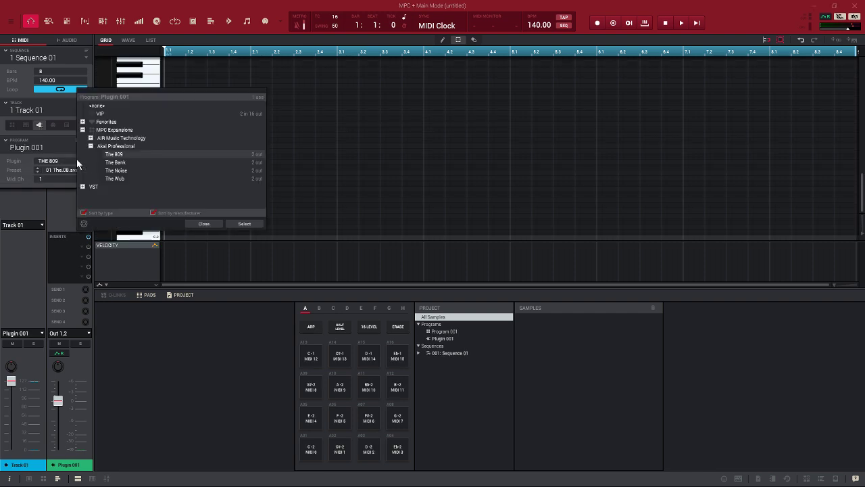
pyautogui.click(91, 146)
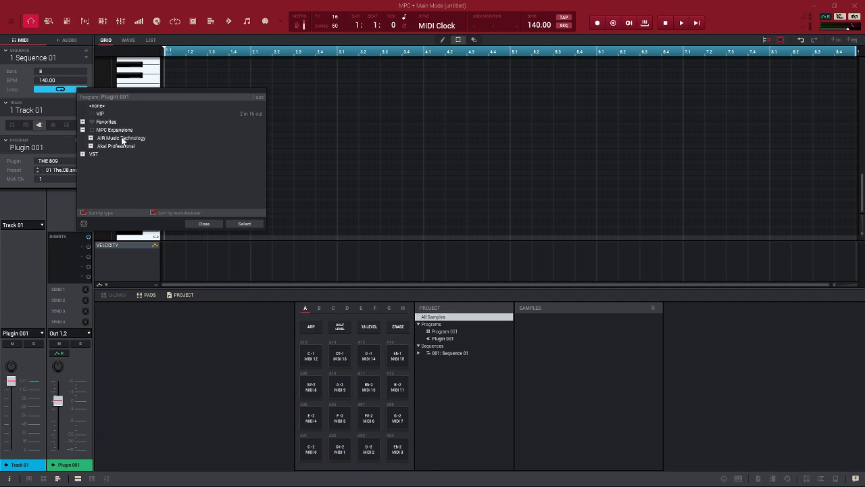
pyautogui.click(91, 138)
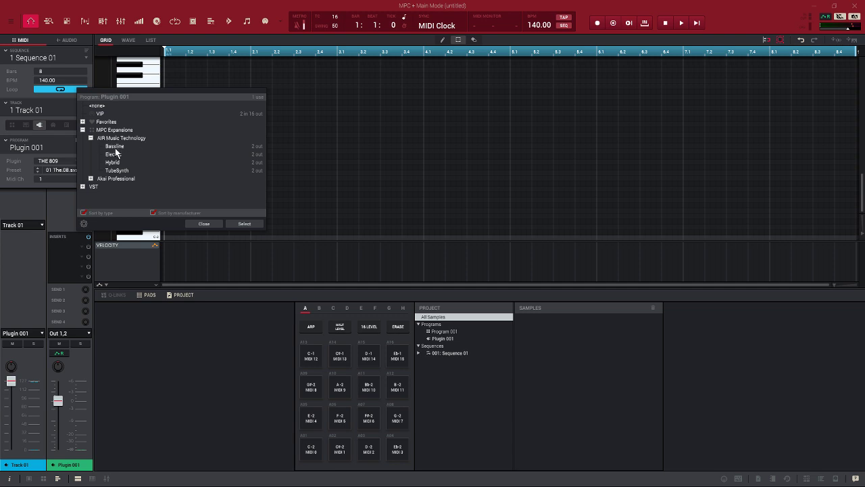
pyautogui.doubleClick(116, 148)
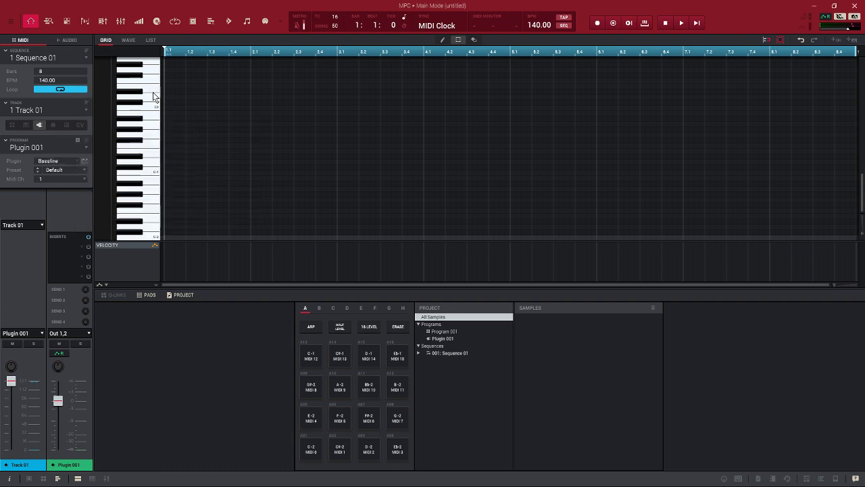
pyautogui.click(67, 22)
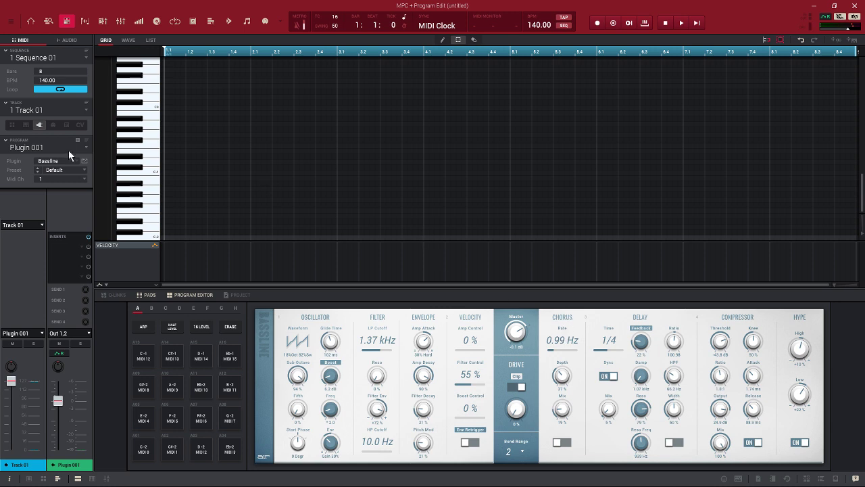
# - In Bassline's separate parameter window, set the oscillator Waveform to 30%Oct 70%Sw and the Sub-Octave to 47 %
pyautogui.click(83, 160)
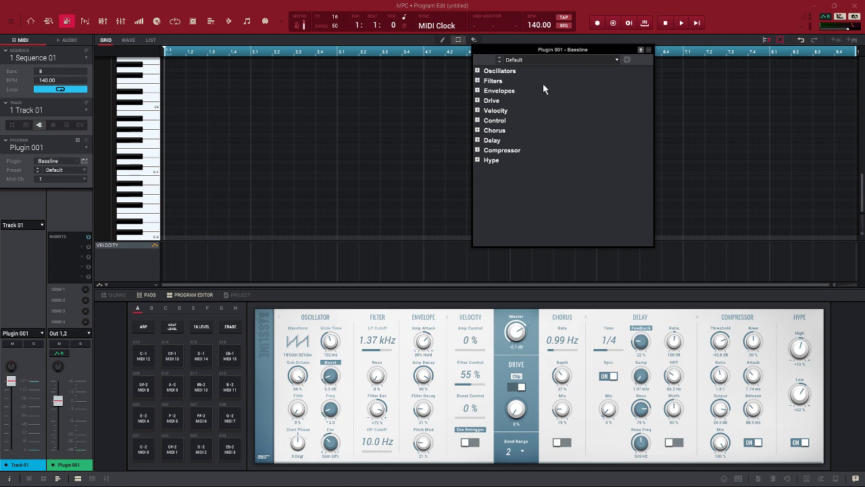
pyautogui.click(477, 71)
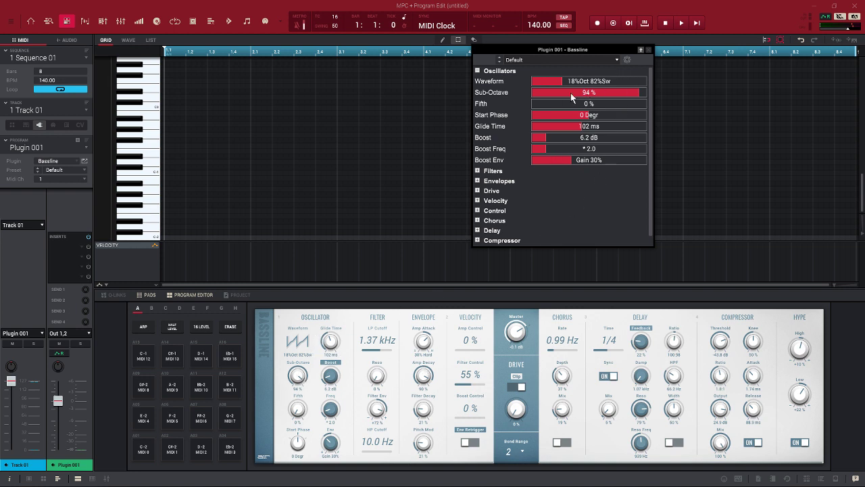
pyautogui.moveTo(571, 82); pyautogui.dragTo(559, 104)
pyautogui.moveTo(562, 80); pyautogui.dragTo(587, 103)
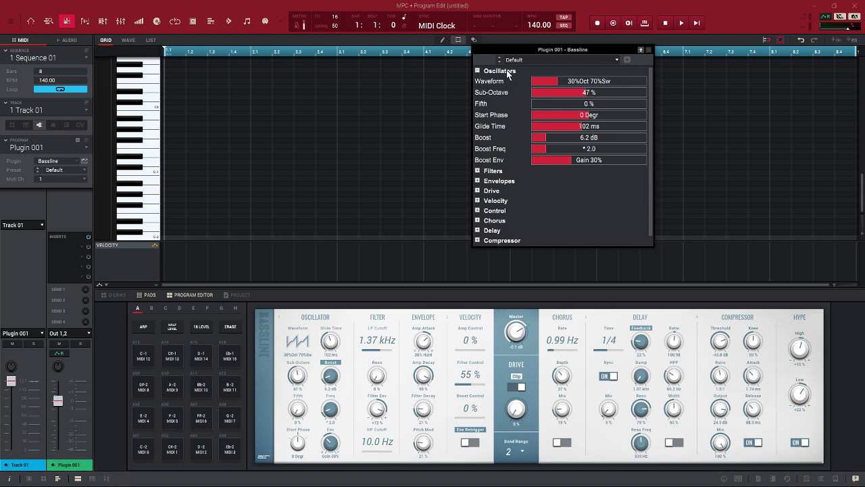
pyautogui.click(492, 70)
# - Audition Bassline's Thump 1 preset from the Preview category and Saw Oct 5th from the Thump category
pyautogui.click(536, 58)
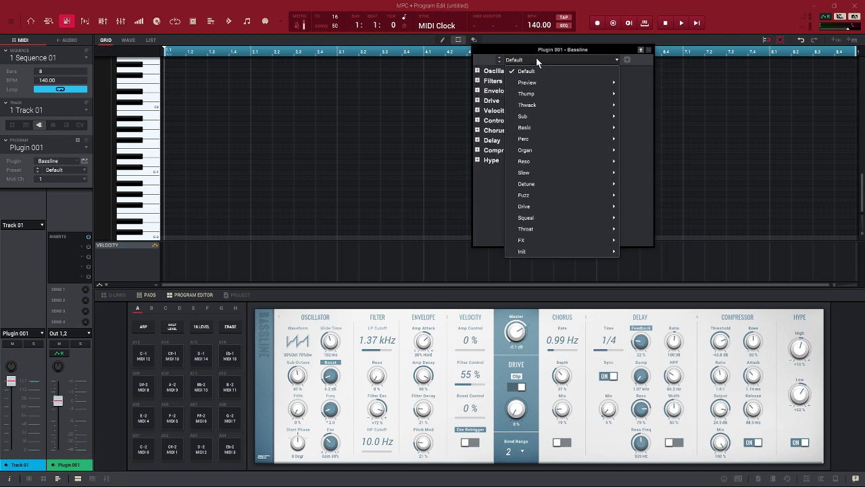
pyautogui.moveTo(533, 96)
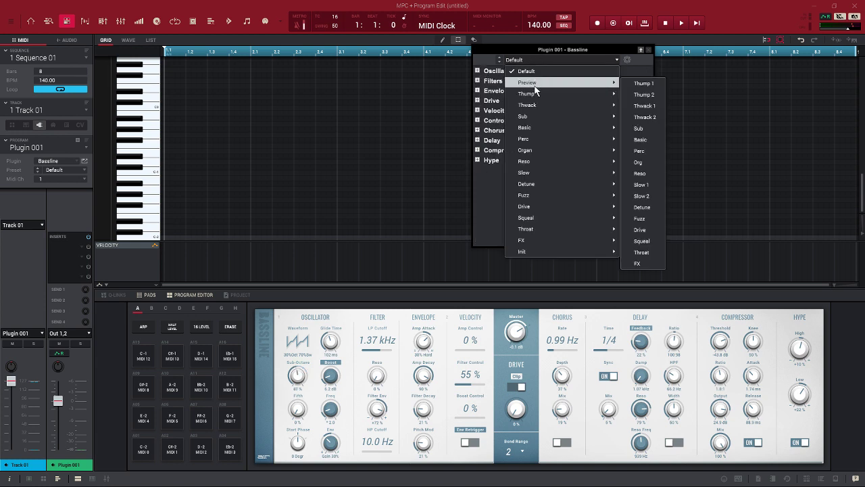
pyautogui.click(656, 82)
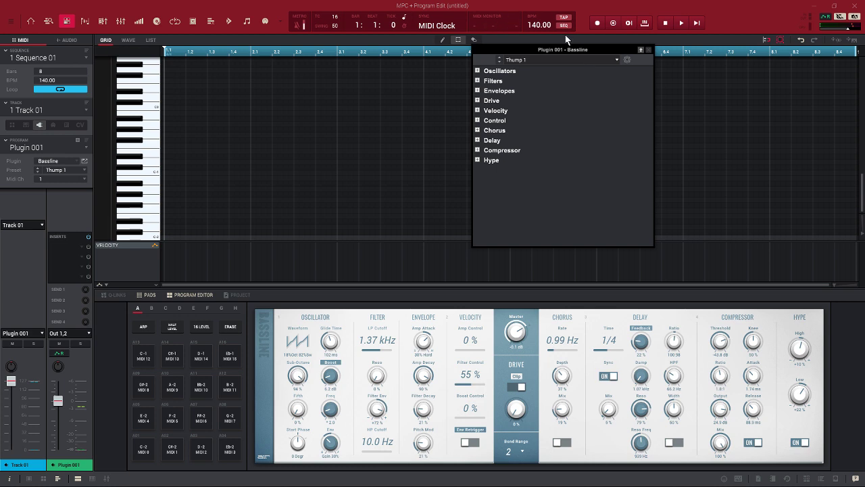
pyautogui.click(552, 64)
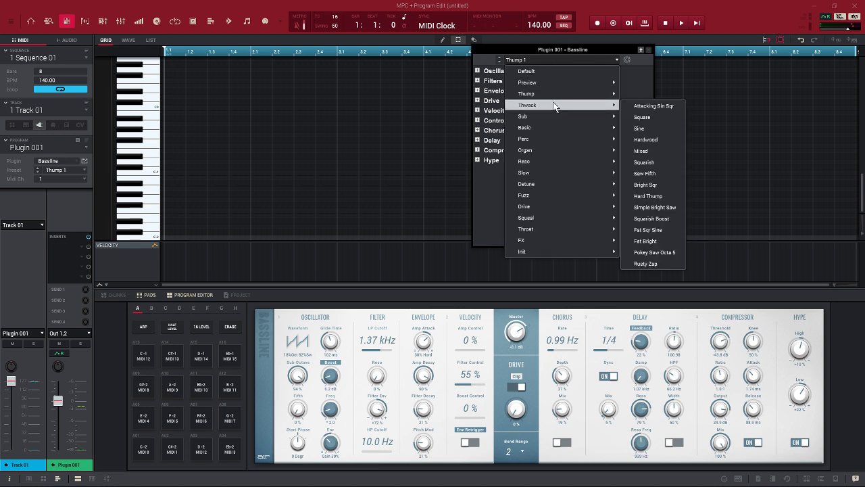
pyautogui.moveTo(552, 94)
pyautogui.click(648, 162)
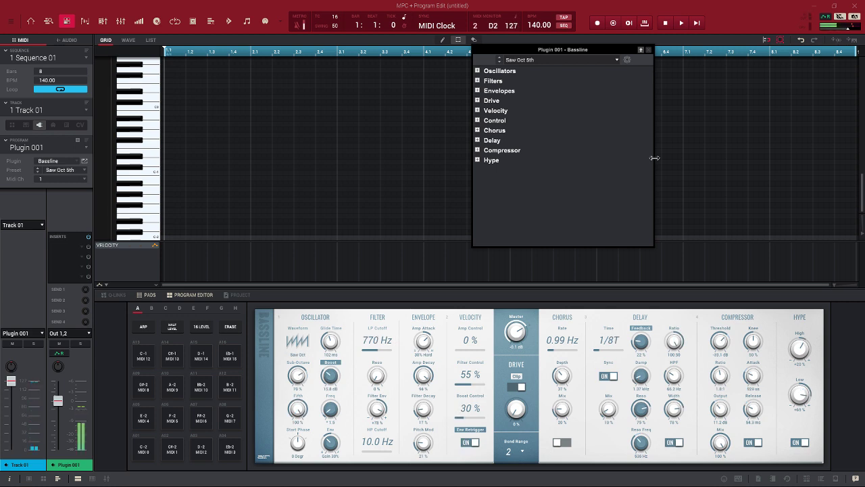
# - Audition Bassline's Stack preset from the Slow category and Velo Reso from the Reso category
pyautogui.click(561, 60)
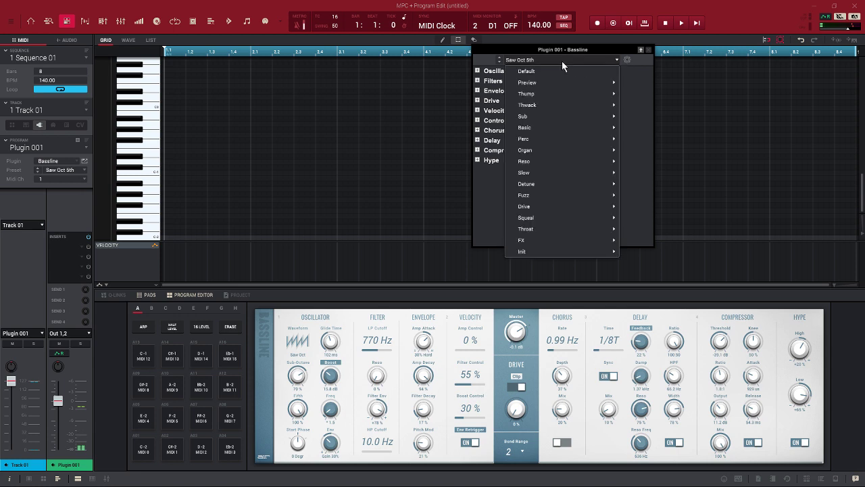
pyautogui.moveTo(555, 173)
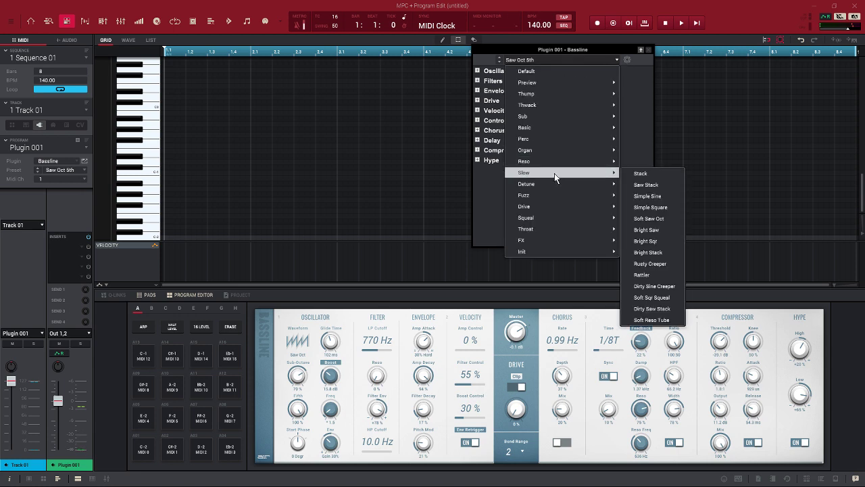
pyautogui.click(669, 174)
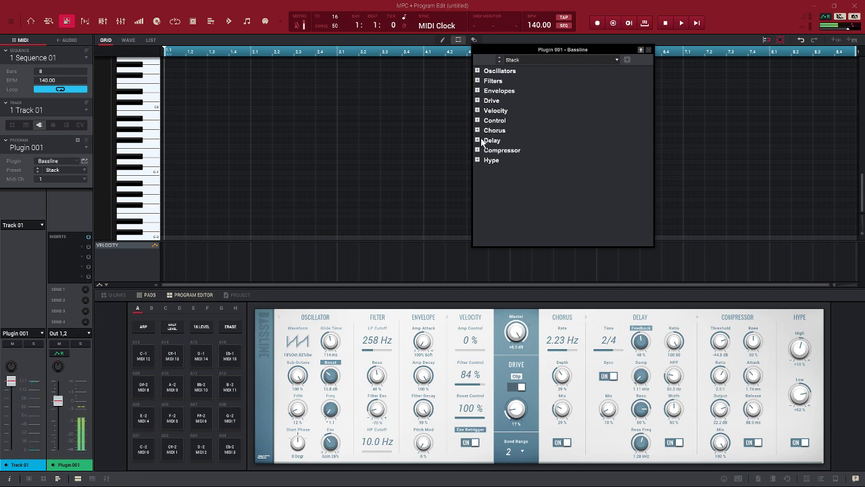
pyautogui.click(583, 59)
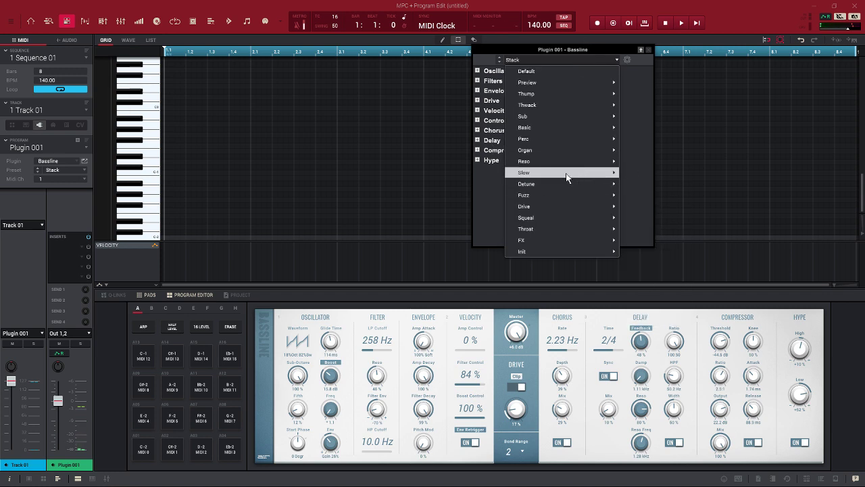
pyautogui.moveTo(615, 161)
pyautogui.click(644, 163)
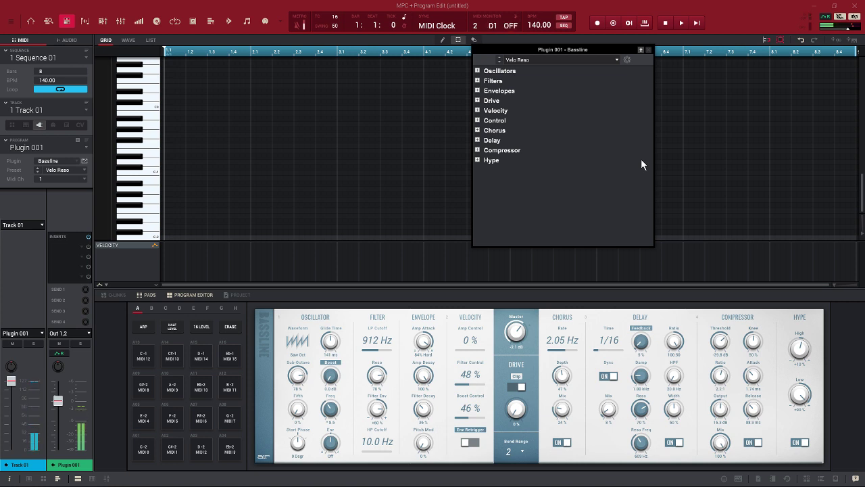
# - Load Bassline's Heavy Drive preset from the Drive category
pyautogui.click(615, 61)
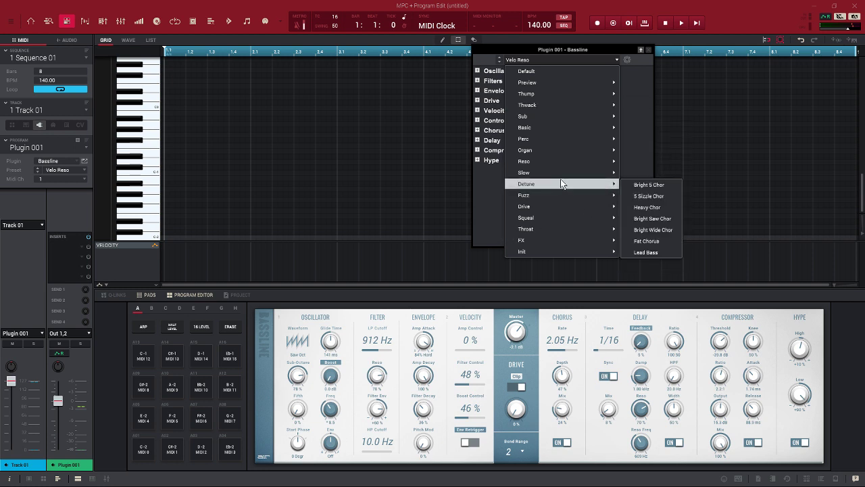
pyautogui.moveTo(607, 177)
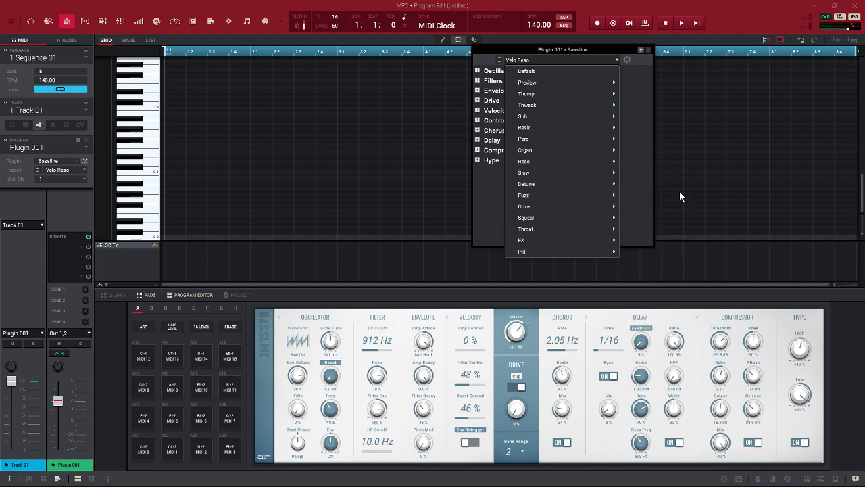
pyautogui.moveTo(607, 199)
pyautogui.click(648, 207)
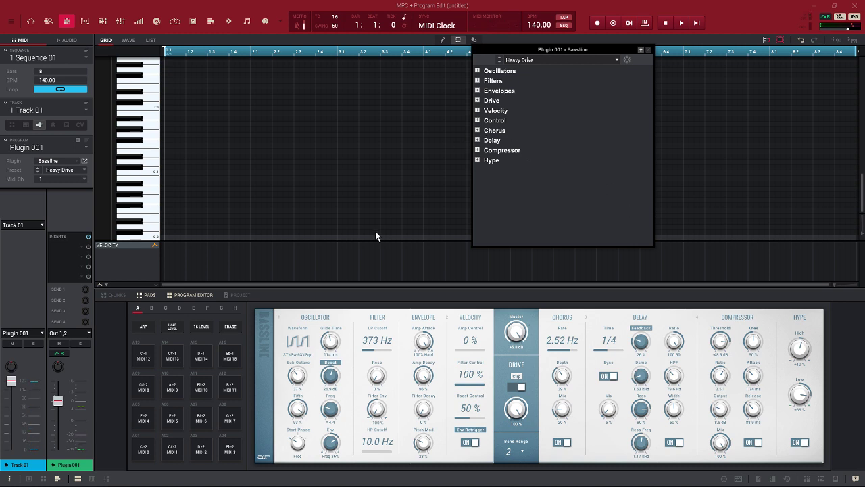
# - Replace Bassline with the Electric plugin, lower its pickup height to 4.1 mm and set the pickup type to 76% El-Sta
pyautogui.click(75, 161)
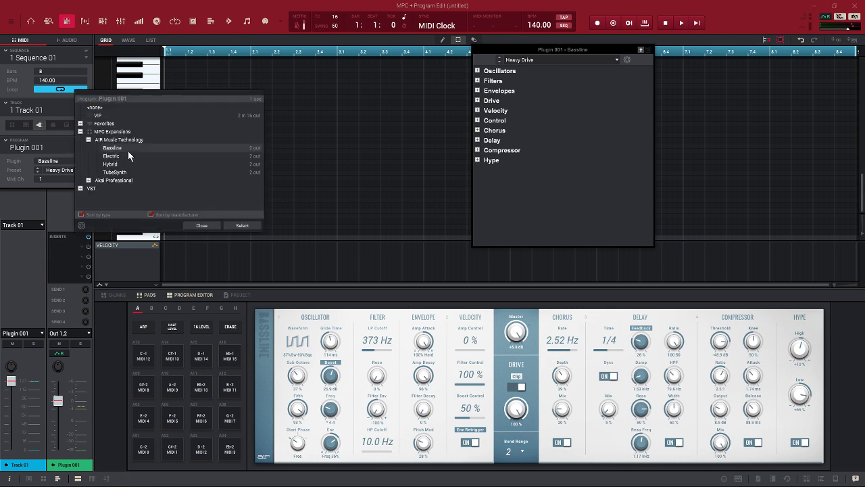
pyautogui.doubleClick(111, 156)
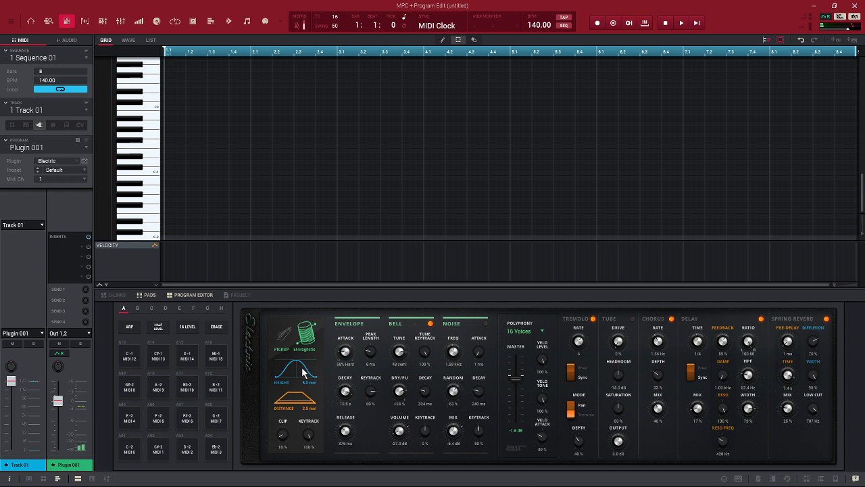
pyautogui.moveTo(303, 372); pyautogui.dragTo(302, 382)
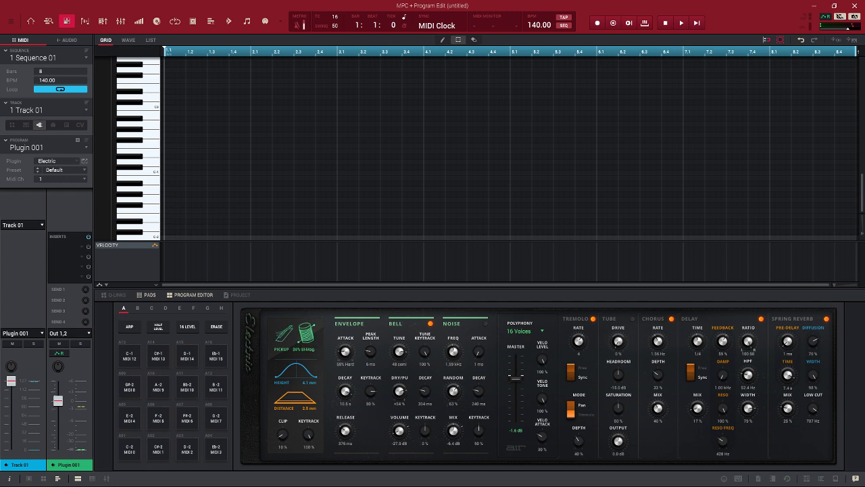
pyautogui.moveTo(306, 333); pyautogui.dragTo(306, 375)
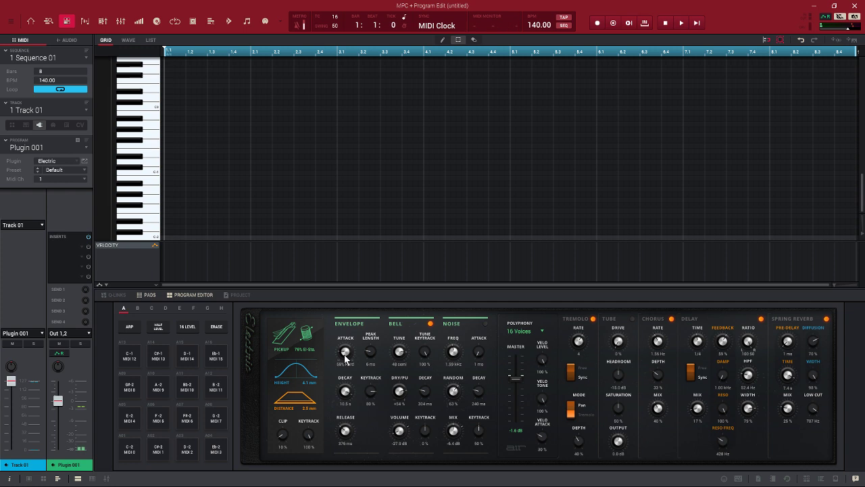
# - Show the Q-Link knob assignments for the Electric plugin and hide them again
pyautogui.click(111, 295)
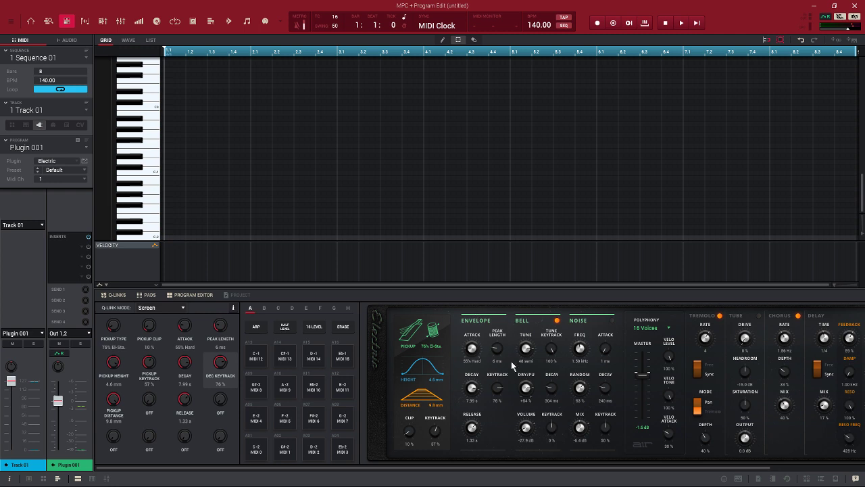
pyautogui.click(108, 296)
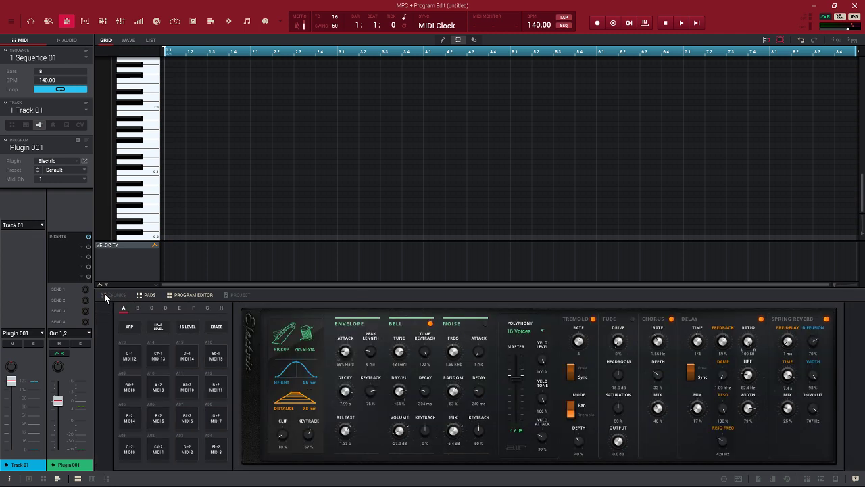
# - Open Electric's separate parameter window and load the El Piano 2 Trem preset from the Tremolo category
pyautogui.click(84, 162)
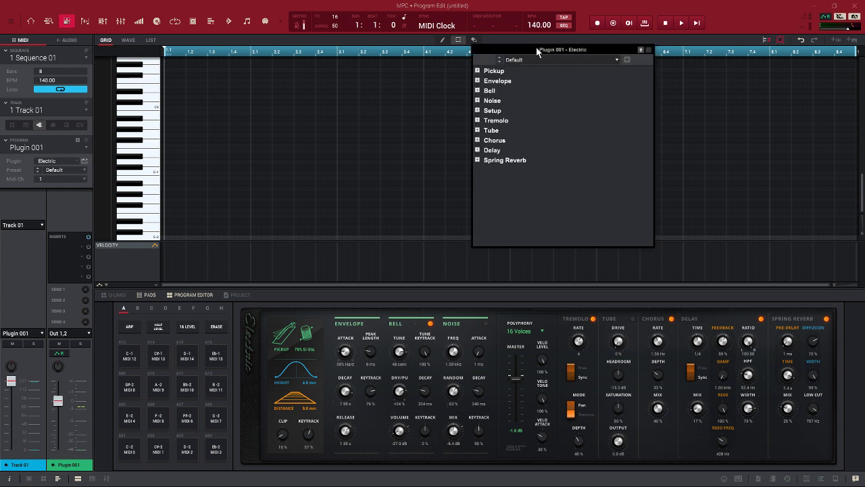
pyautogui.moveTo(536, 46); pyautogui.dragTo(518, 73)
pyautogui.click(543, 83)
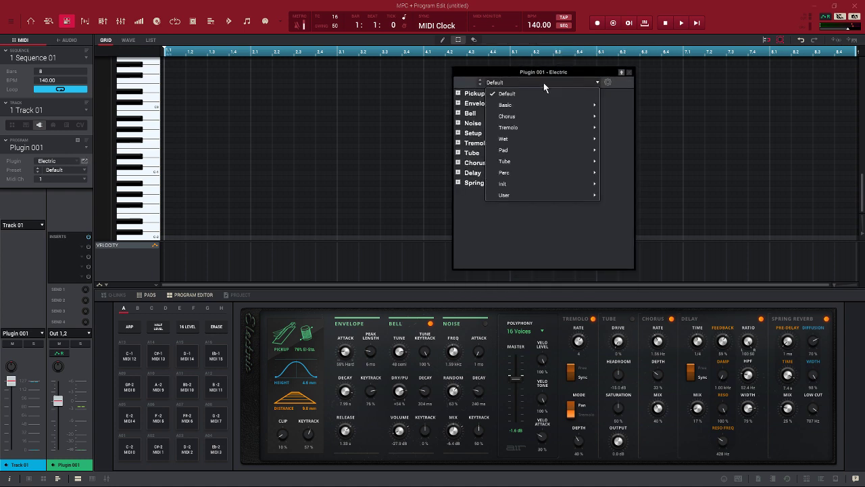
pyautogui.moveTo(546, 115)
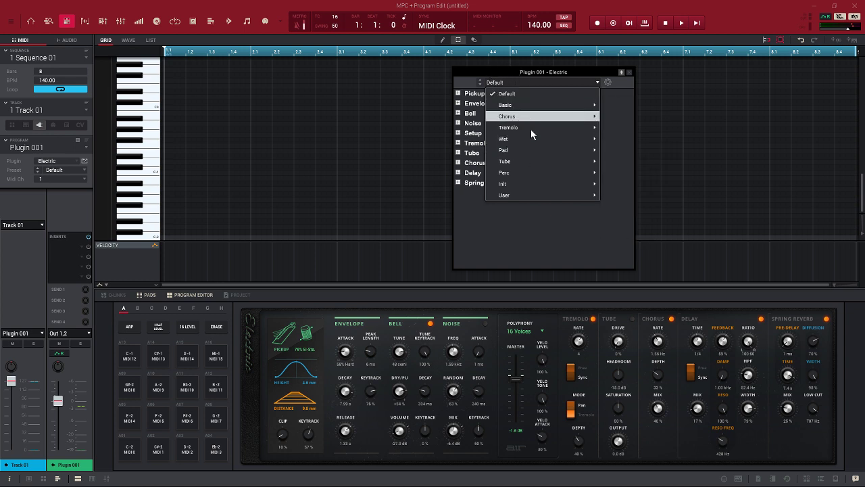
pyautogui.moveTo(544, 167)
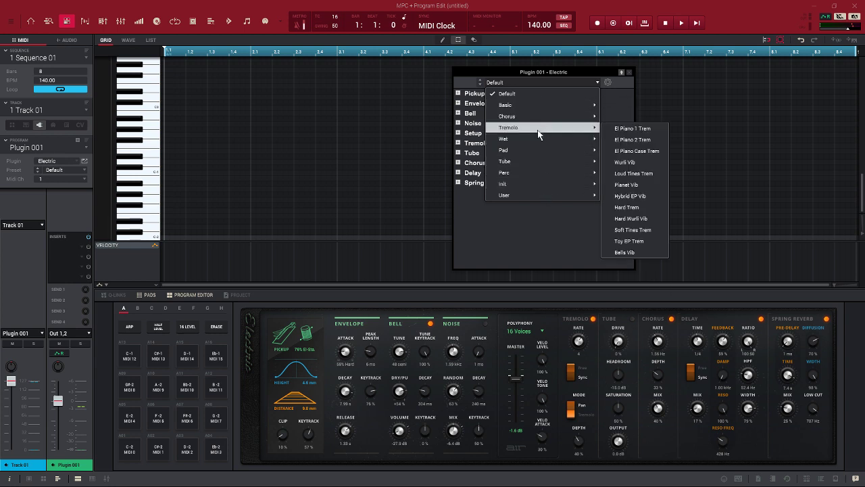
pyautogui.click(613, 133)
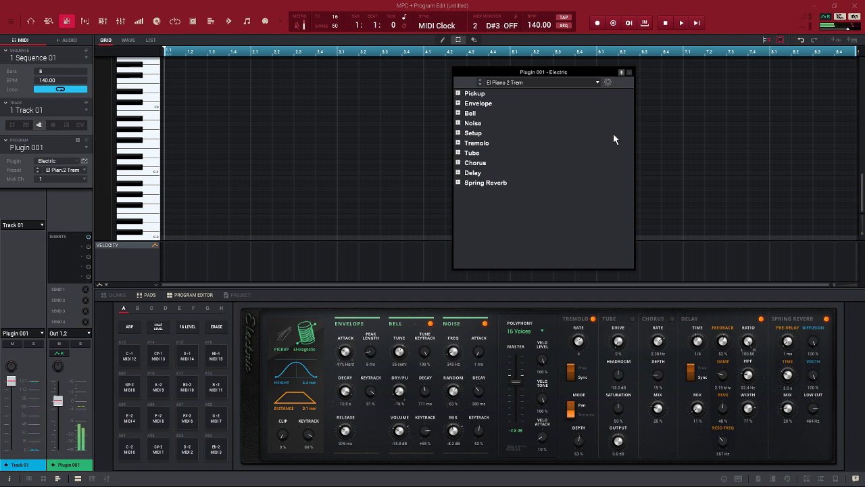
# - In Electric's Pickup parameters, set the height to 3.9 mm, the distance to 10.0 mm and the clip to 88 %
pyautogui.click(608, 82)
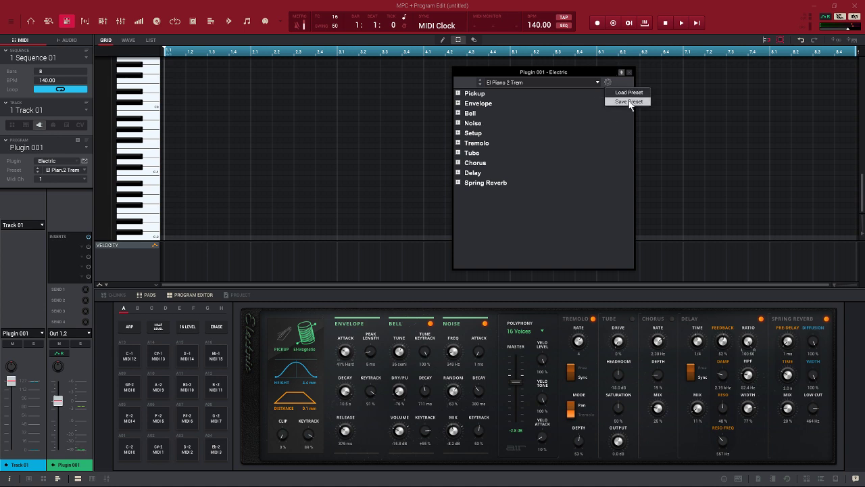
pyautogui.click(537, 130)
pyautogui.click(458, 94)
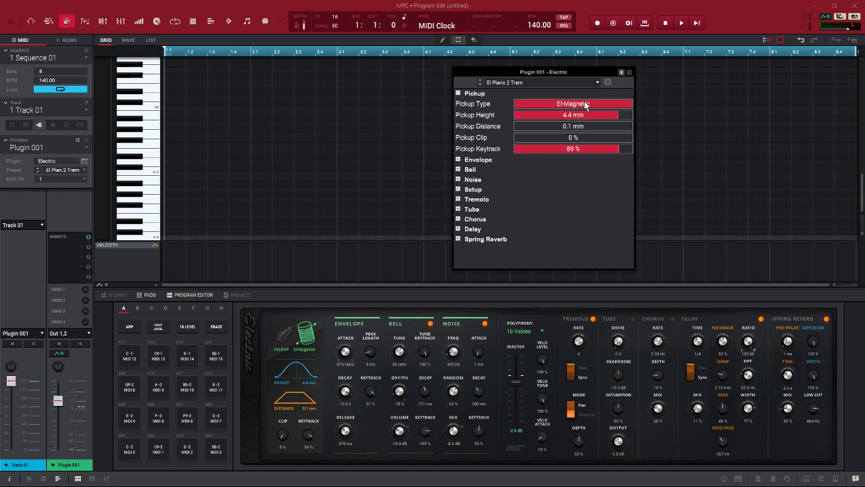
pyautogui.moveTo(585, 118); pyautogui.dragTo(618, 133)
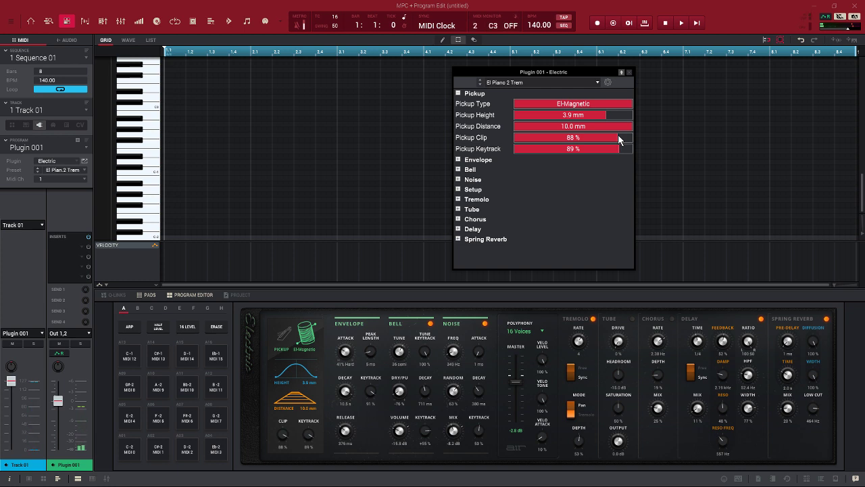
# - Switch on Electric's chorus, review its parameters in the separate window and close it, then set the chorus rate to 3.20 Hz and mix to 100 %
pyautogui.click(672, 318)
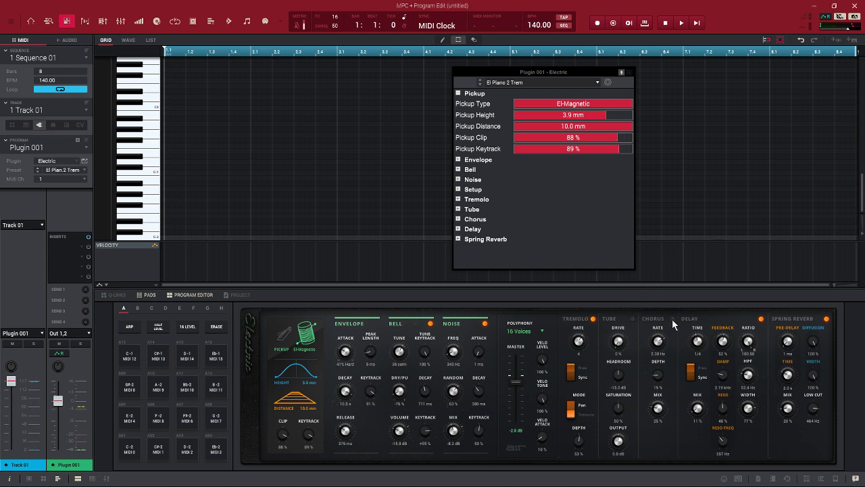
pyautogui.click(458, 220)
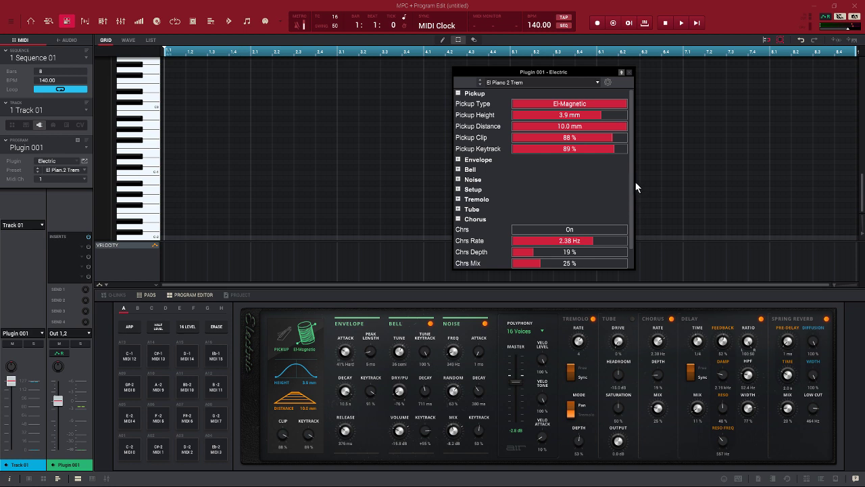
pyautogui.moveTo(629, 183); pyautogui.dragTo(633, 232)
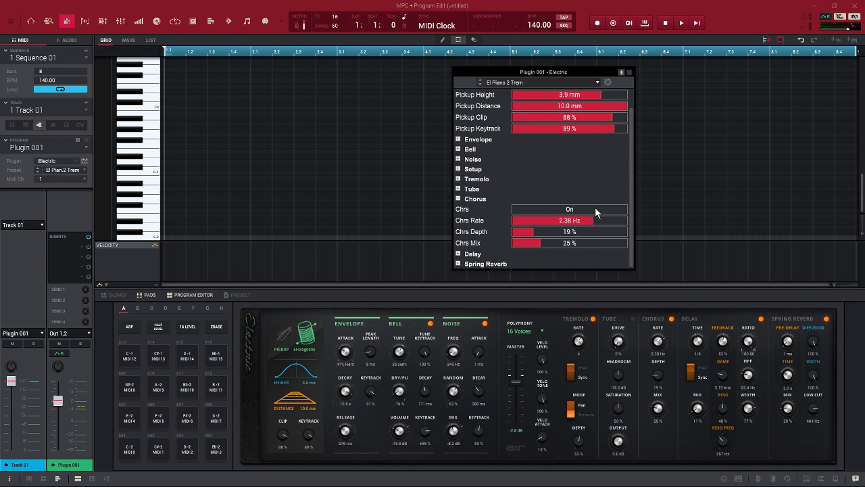
pyautogui.click(628, 73)
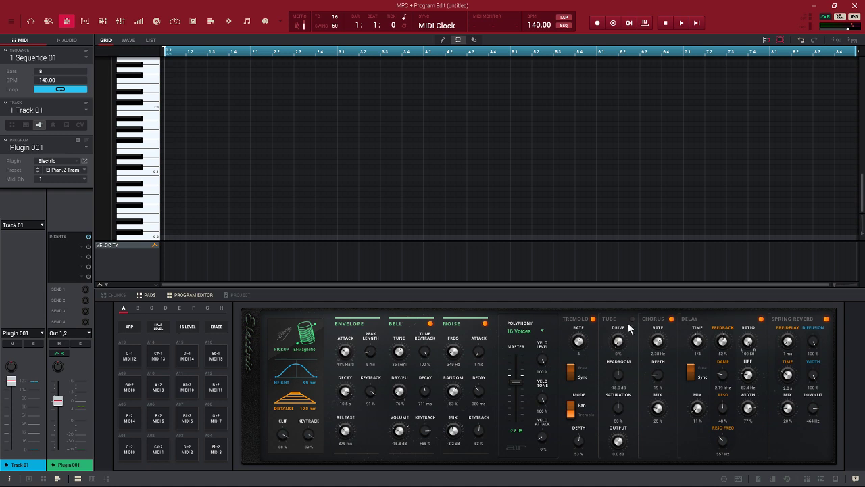
pyautogui.moveTo(659, 341); pyautogui.dragTo(660, 333)
# - Replace Electric with the TubeSynth plugin from AIR Music Technology
pyautogui.click(76, 163)
pyautogui.click(117, 172)
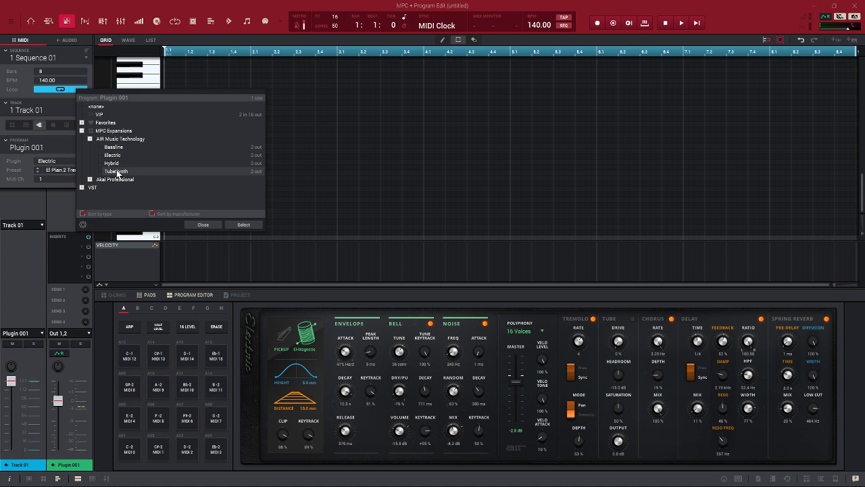
pyautogui.click(243, 225)
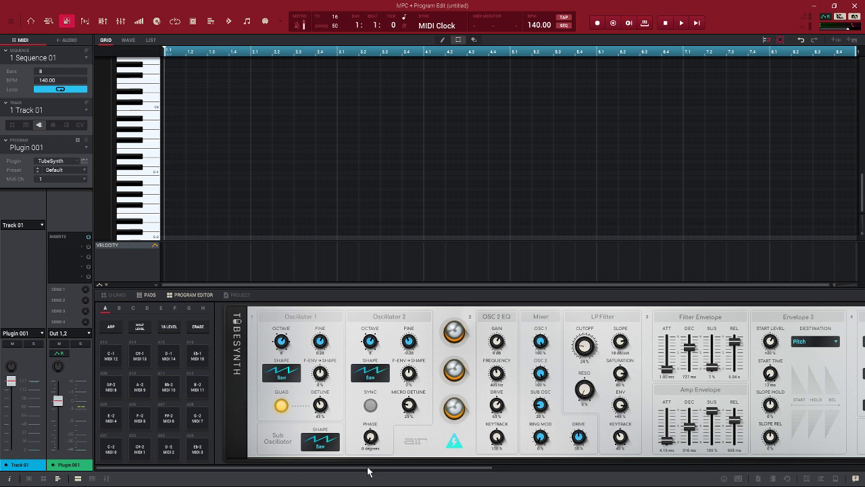
# - Look over TubeSynth's oscillator, filter, envelope and LFO sections and the destination options for Envelope 3
pyautogui.moveTo(368, 471); pyautogui.dragTo(372, 469)
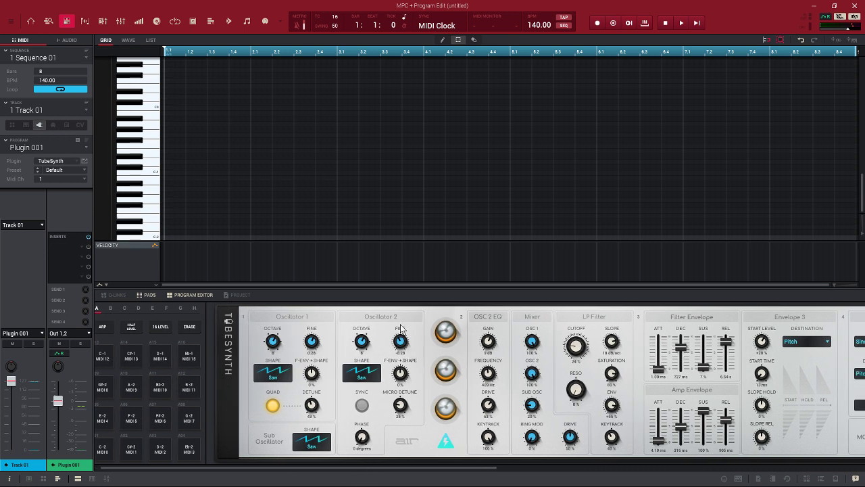
pyautogui.moveTo(357, 467); pyautogui.dragTo(446, 473)
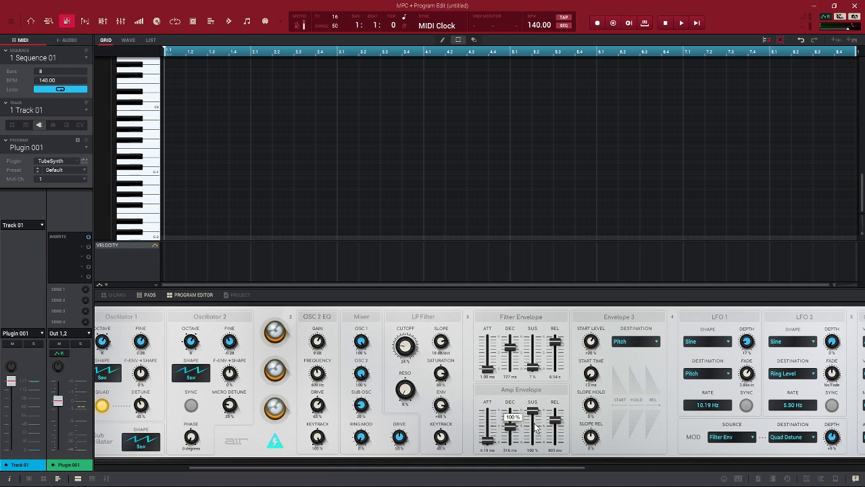
pyautogui.click(651, 343)
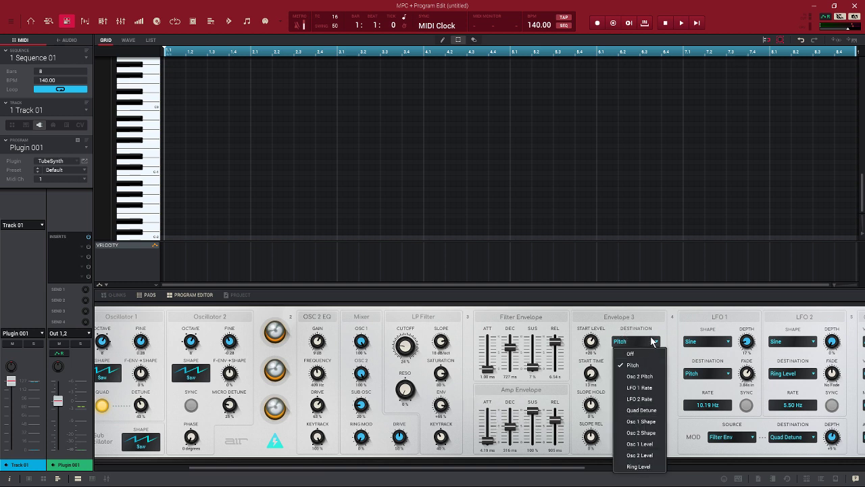
pyautogui.click(678, 329)
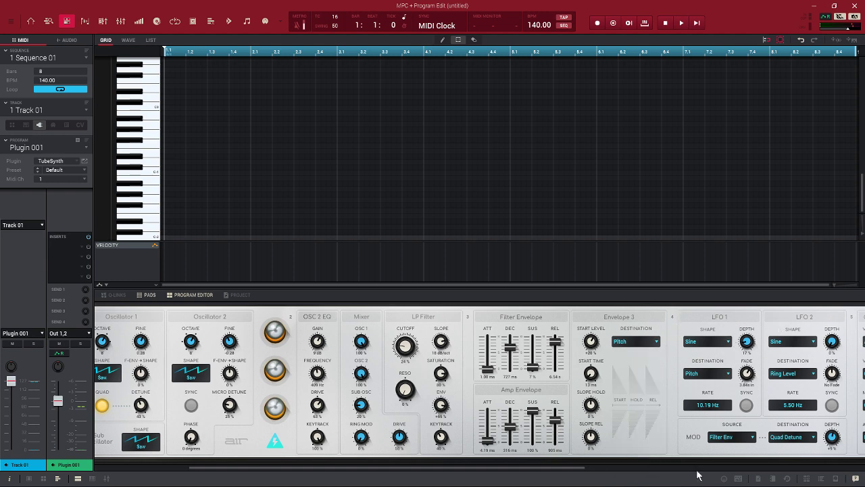
# - In TubeSynth's Output section, set the width to 43 % and the level to -3.7 dB, and look over the effects section
pyautogui.moveTo(576, 473); pyautogui.dragTo(788, 476)
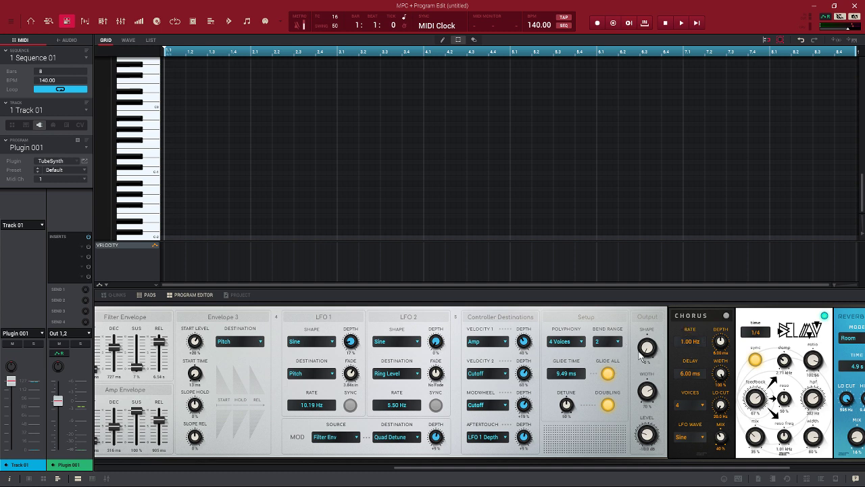
pyautogui.moveTo(645, 348)
pyautogui.moveTo(647, 396)
pyautogui.moveTo(647, 392); pyautogui.dragTo(647, 402)
pyautogui.moveTo(646, 435); pyautogui.dragTo(645, 425)
pyautogui.moveTo(680, 467); pyautogui.dragTo(782, 471)
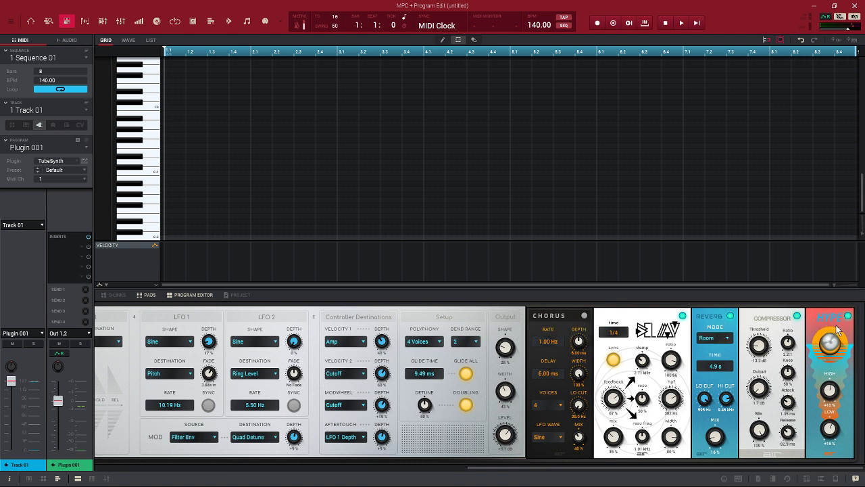
# - Open TubeSynth's separate parameter window, view the Setup parameters, and load the Zinger preset from the Synth category
pyautogui.click(85, 160)
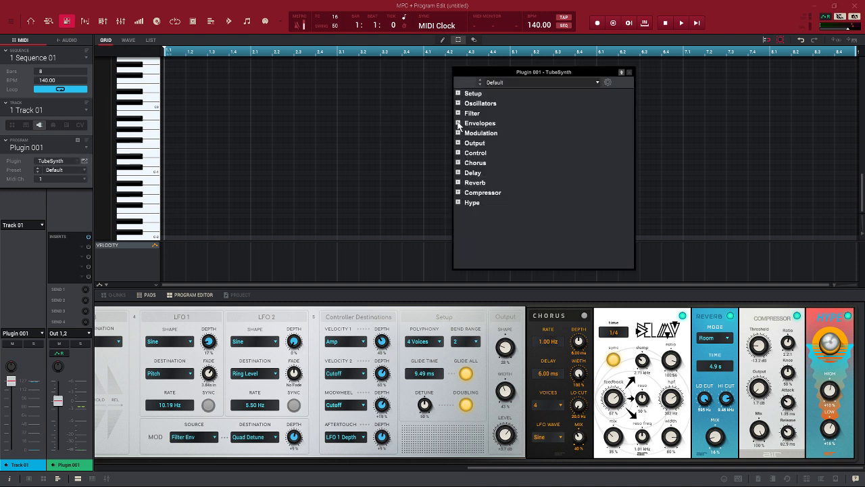
pyautogui.click(458, 93)
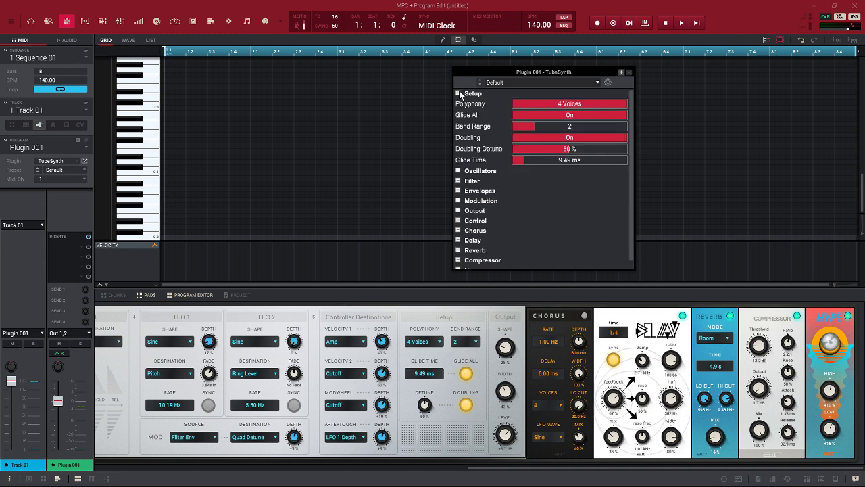
pyautogui.click(459, 93)
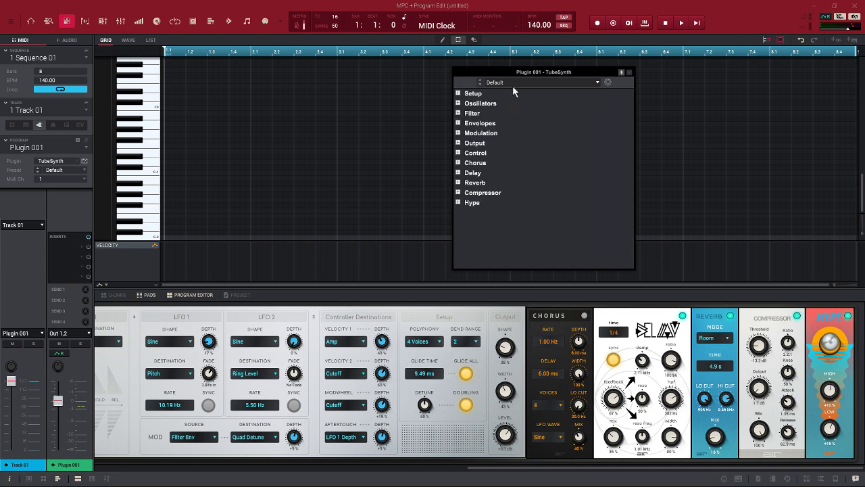
pyautogui.click(512, 82)
pyautogui.moveTo(519, 112)
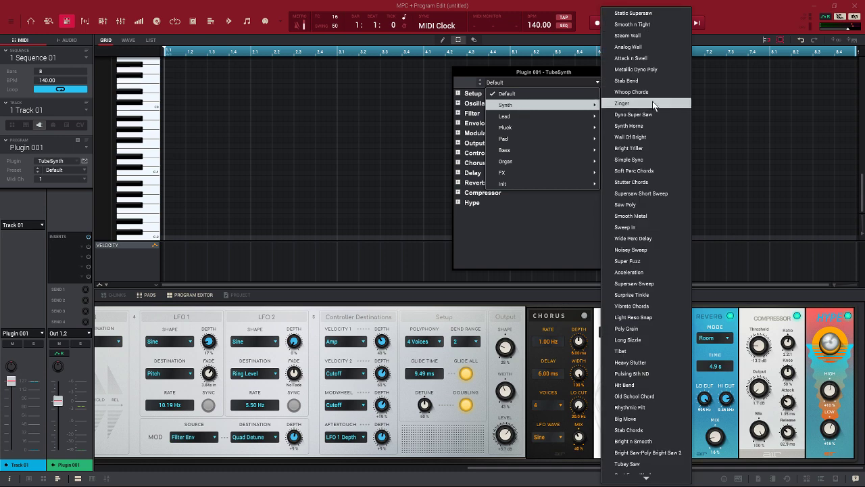
pyautogui.click(652, 101)
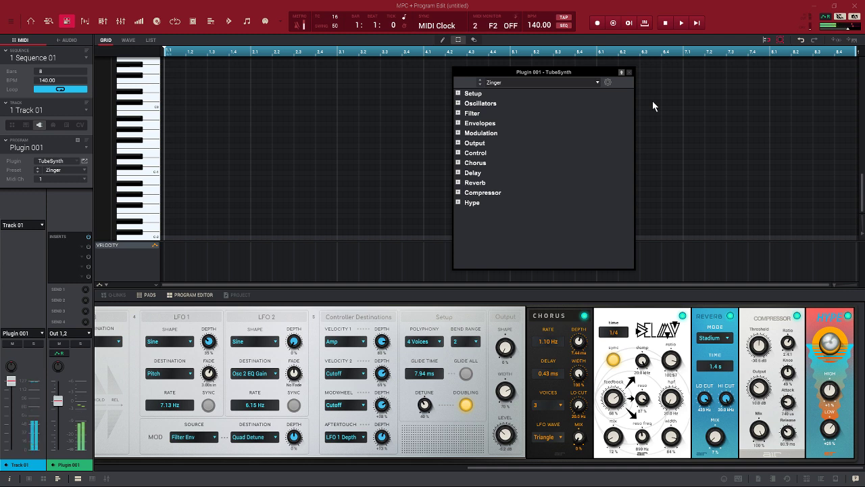
# - Try TubeSynth's Fat Res preset from the Bass category and the Fallen preset from the FX category
pyautogui.click(524, 85)
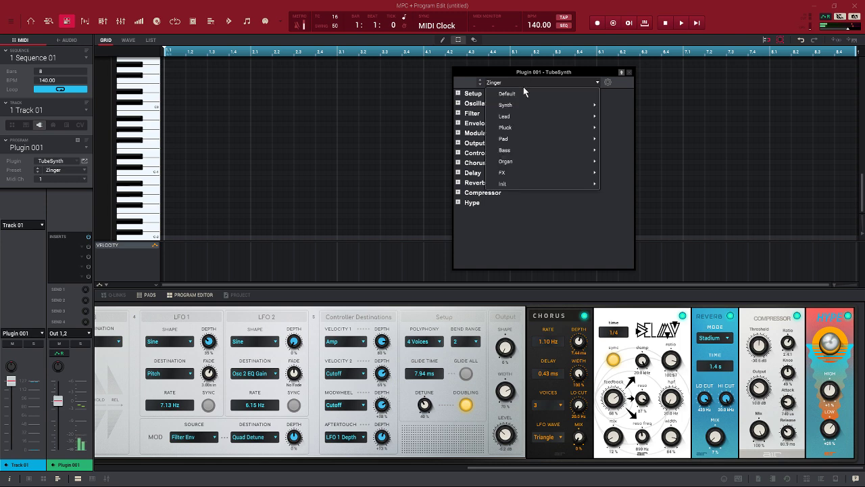
pyautogui.moveTo(535, 153)
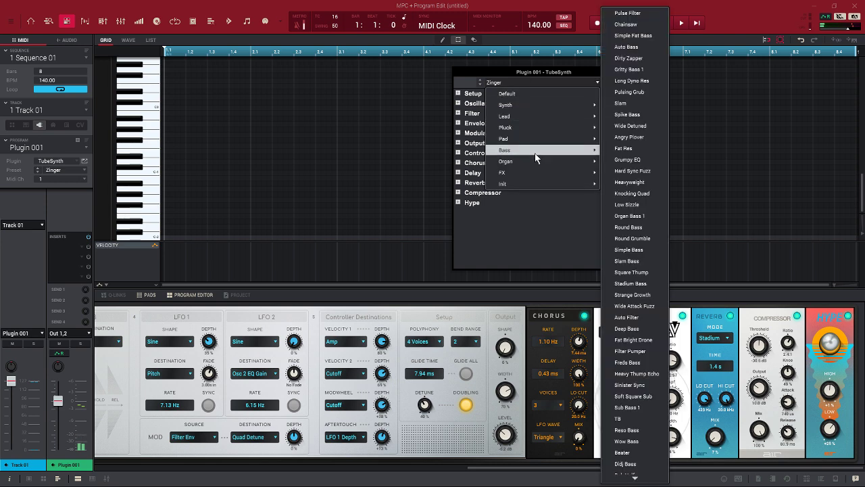
pyautogui.click(616, 149)
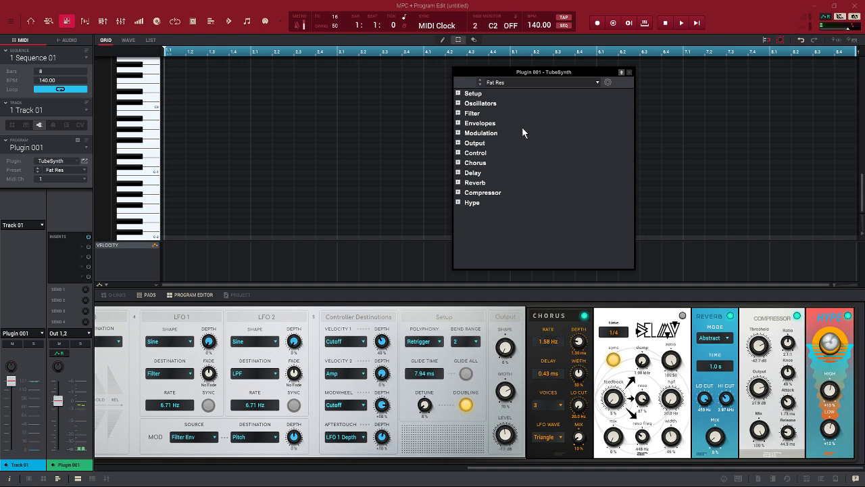
pyautogui.click(596, 82)
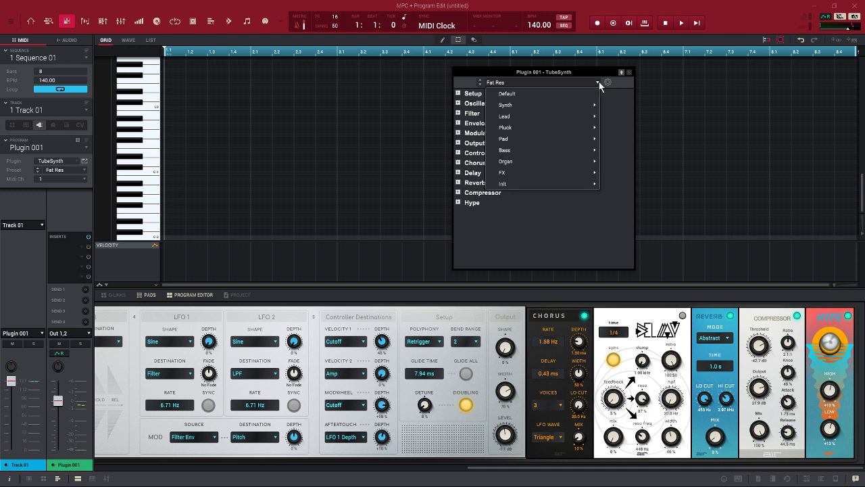
pyautogui.moveTo(568, 183)
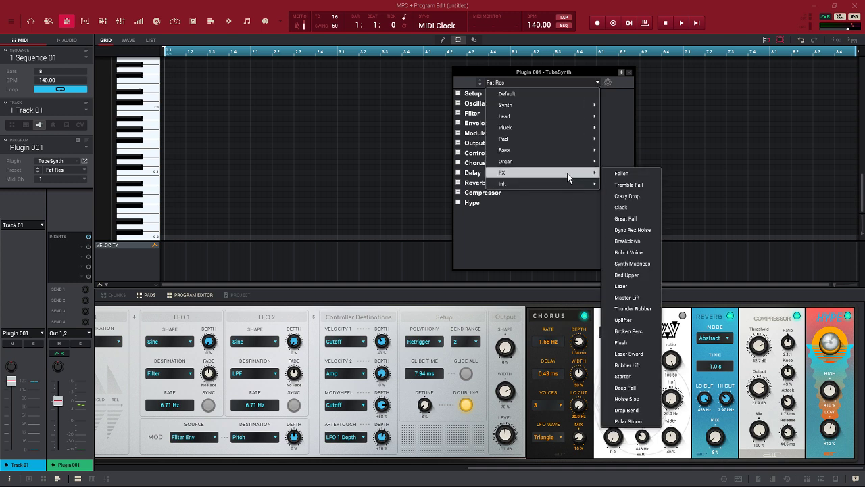
pyautogui.click(620, 173)
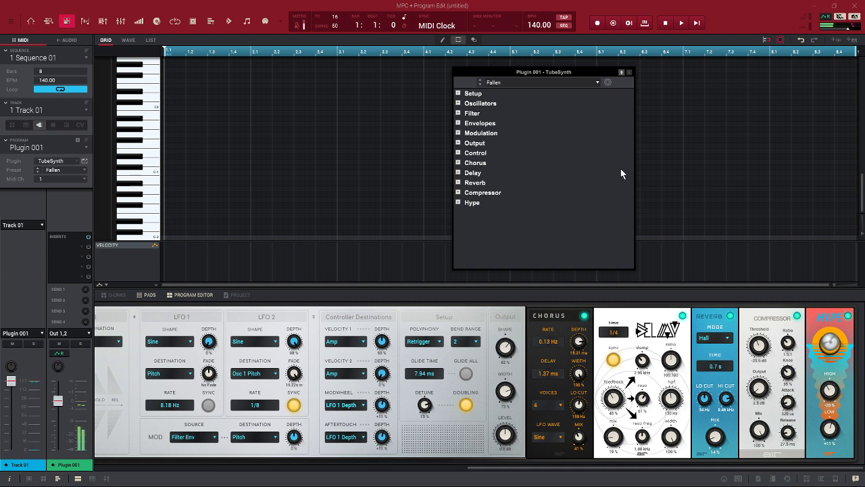
# - Load the Fat Res bass preset again and switch on its delay with 44 % feedback and 28 % mix
pyautogui.click(503, 83)
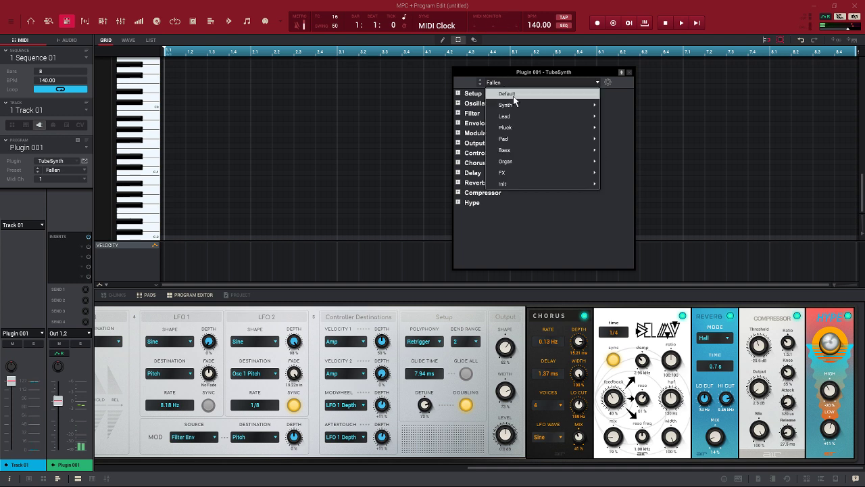
pyautogui.moveTo(558, 152)
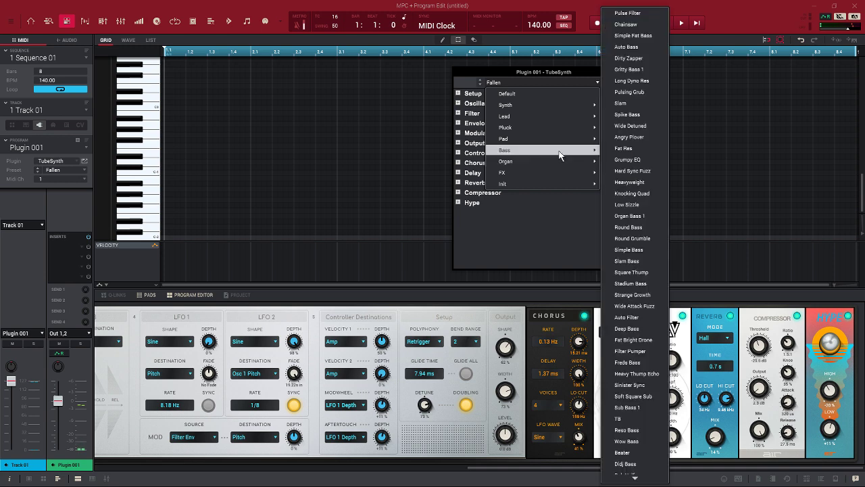
pyautogui.click(634, 150)
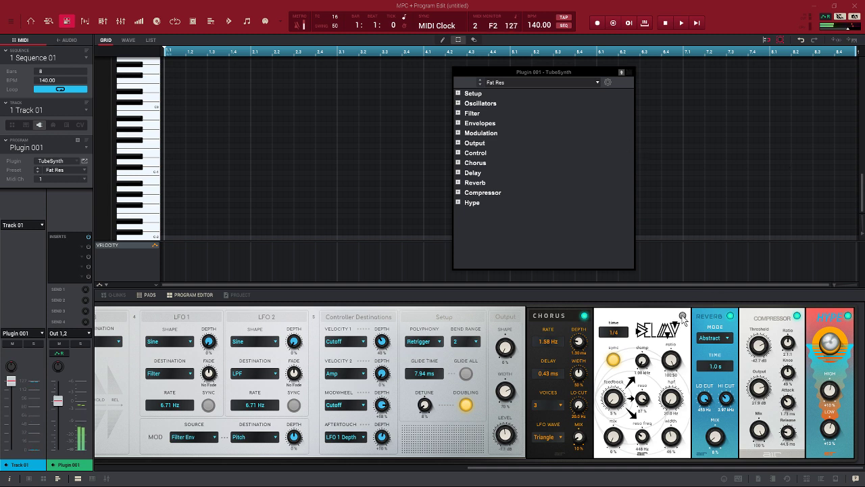
pyautogui.moveTo(643, 404)
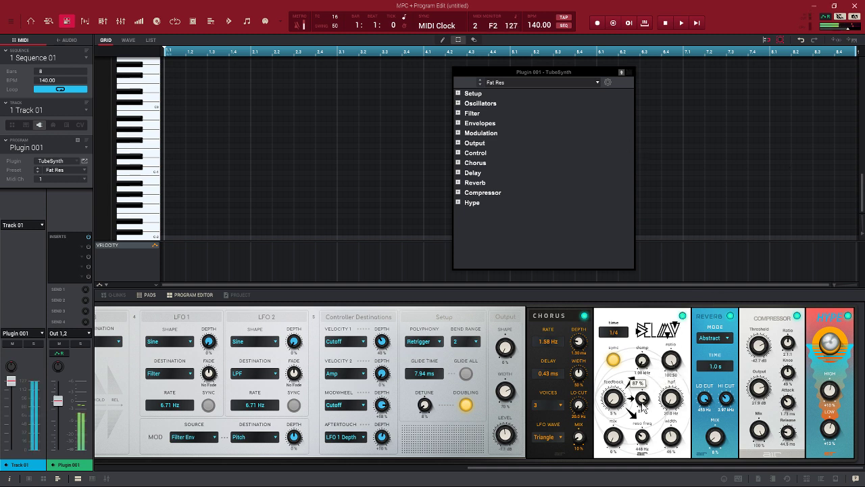
pyautogui.moveTo(612, 398); pyautogui.dragTo(612, 392)
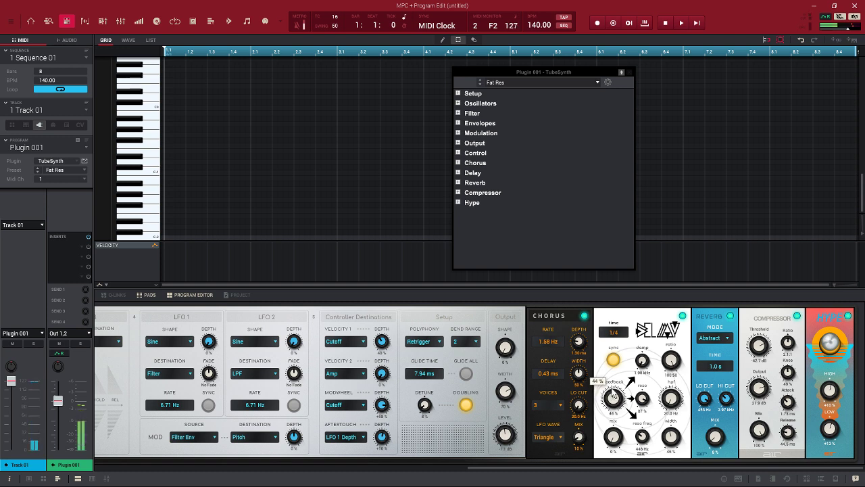
pyautogui.moveTo(613, 441); pyautogui.dragTo(613, 438)
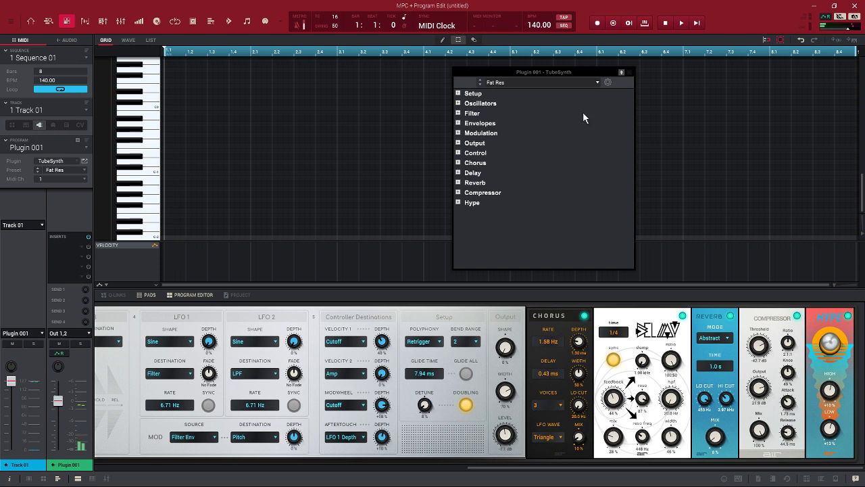
# - Load the Wave-ish preset from TubeSynth's Pluck category, return to the oscillator section and close the separate parameter window
pyautogui.click(590, 82)
pyautogui.moveTo(554, 127)
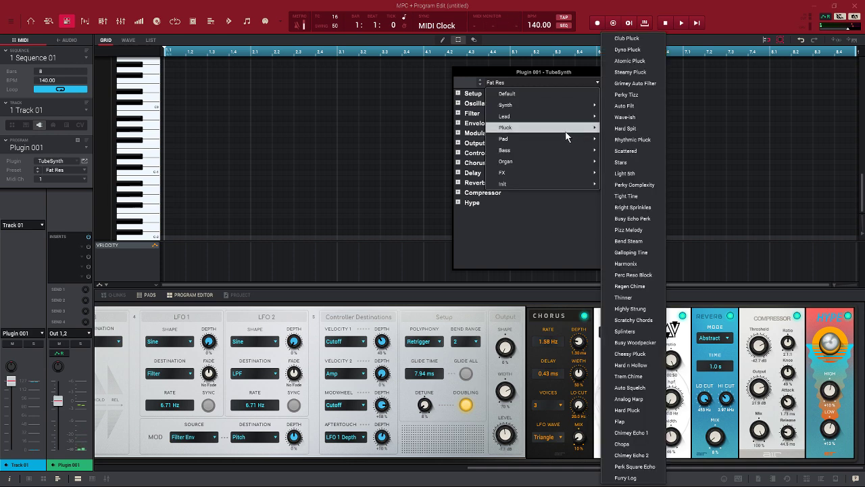
pyautogui.click(653, 120)
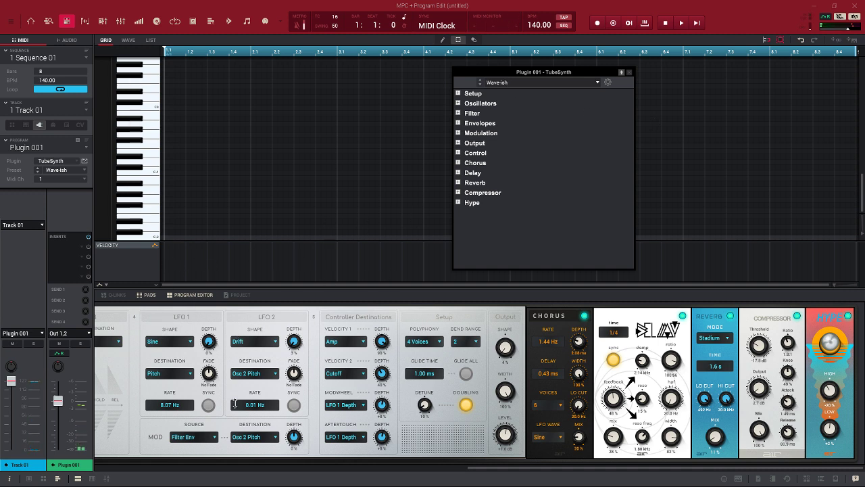
pyautogui.moveTo(481, 471); pyautogui.dragTo(106, 471)
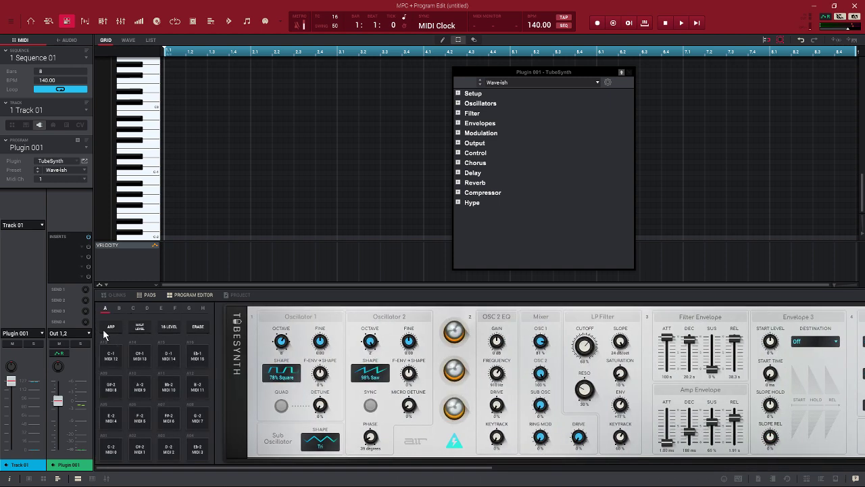
pyautogui.click(629, 72)
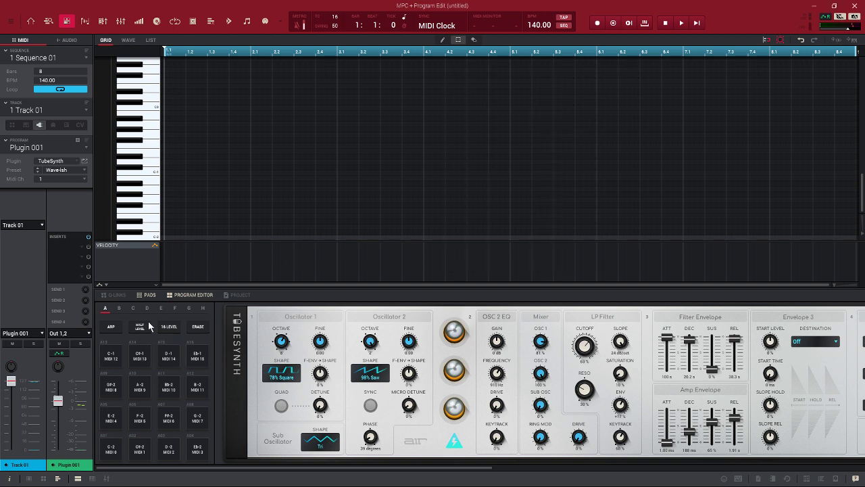
# - Turn on the arpeggiator and open its settings
pyautogui.click(111, 327)
pyautogui.click(17, 25)
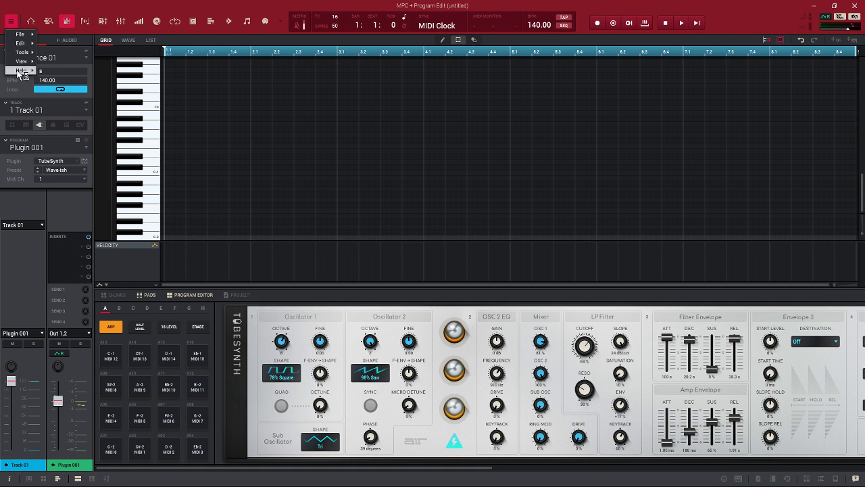
pyautogui.moveTo(25, 44)
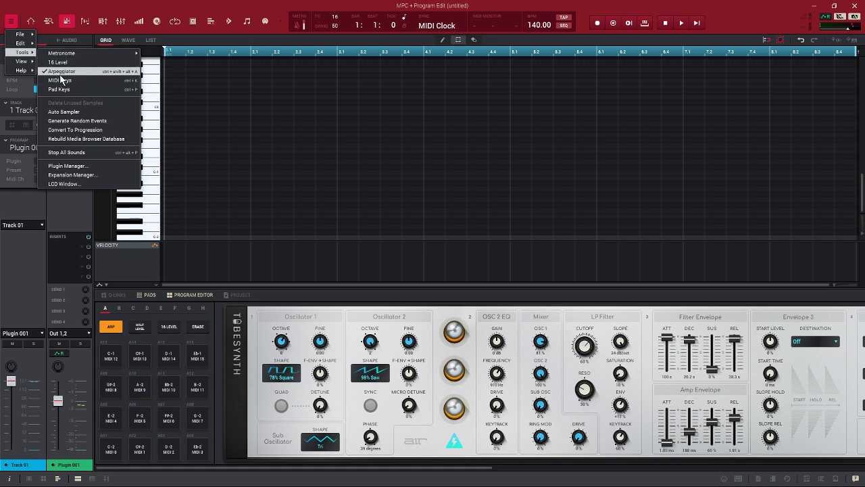
pyautogui.click(84, 73)
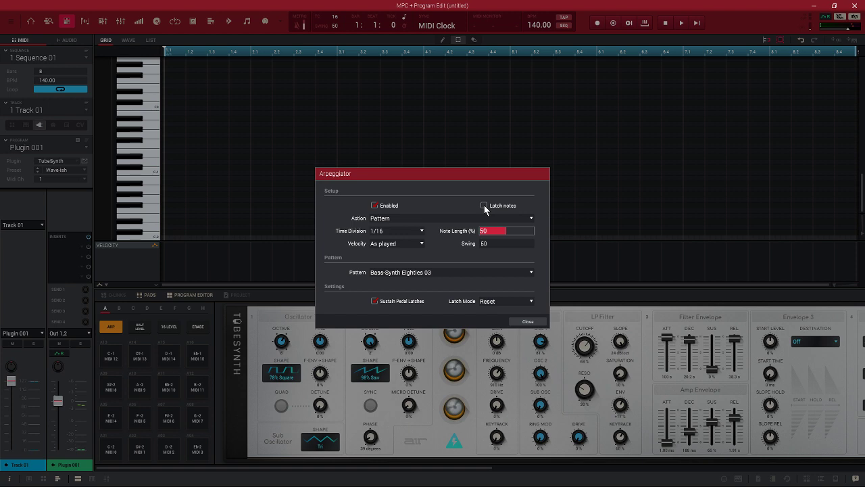
# - Set the arpeggiator's action to Arp and choose the Pinky Down arp pattern
pyautogui.click(427, 218)
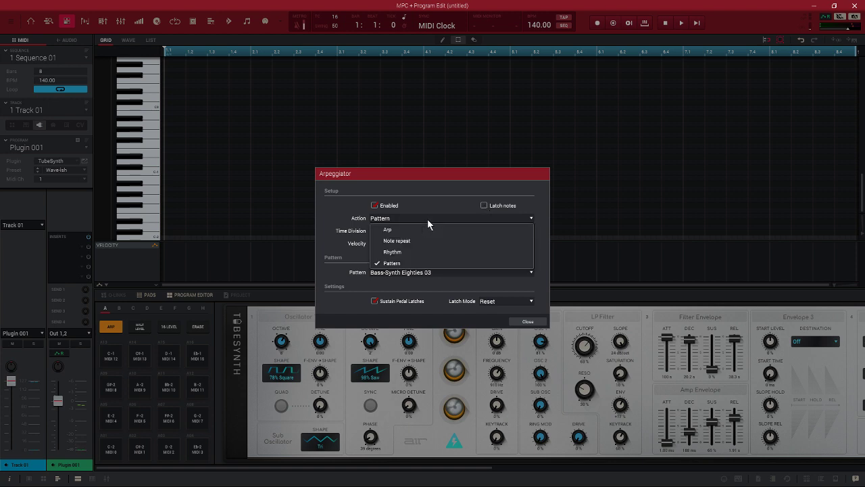
pyautogui.click(388, 231)
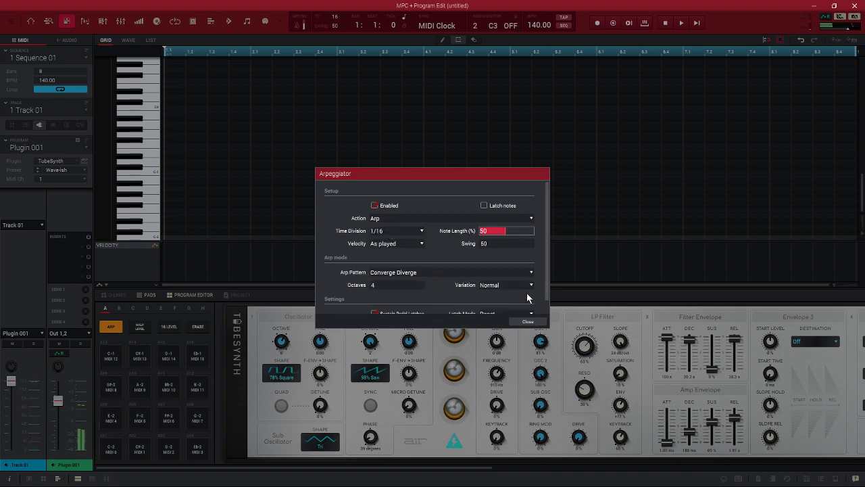
pyautogui.moveTo(546, 268); pyautogui.dragTo(542, 283)
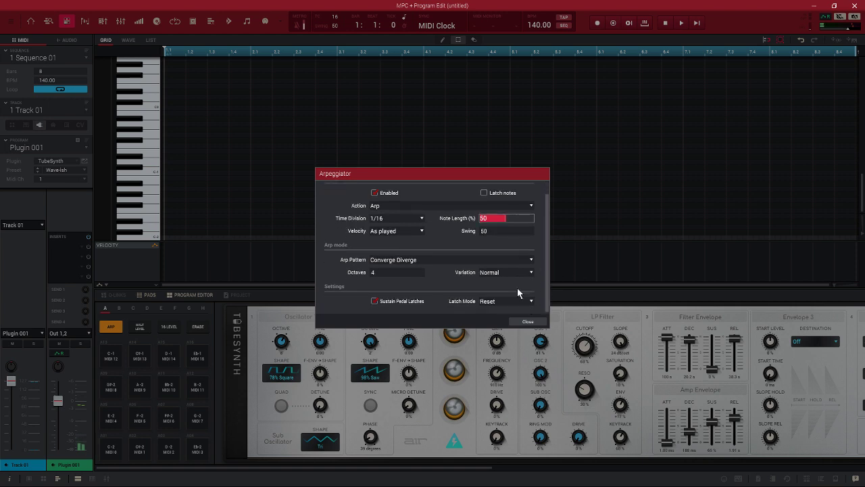
pyautogui.click(474, 258)
pyautogui.click(459, 260)
pyautogui.click(446, 260)
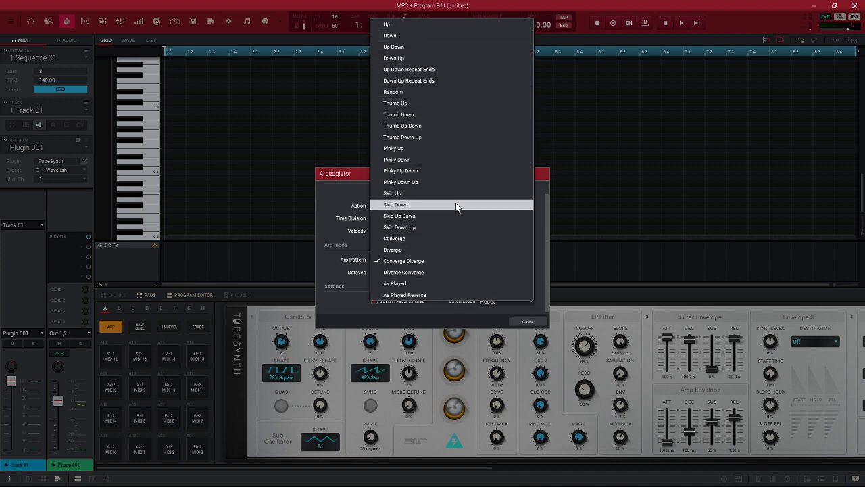
pyautogui.click(447, 162)
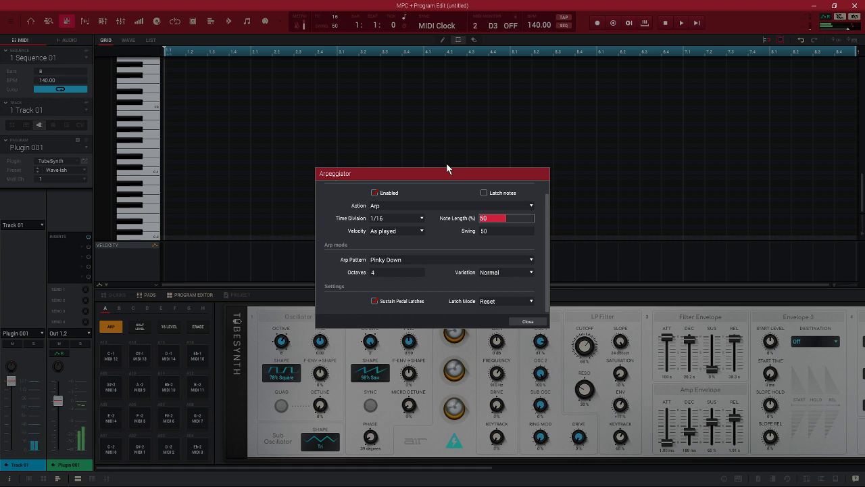
# - View the arpeggiator's velocity options and try Variation 4 of the Pinky Down pattern
pyautogui.click(383, 233)
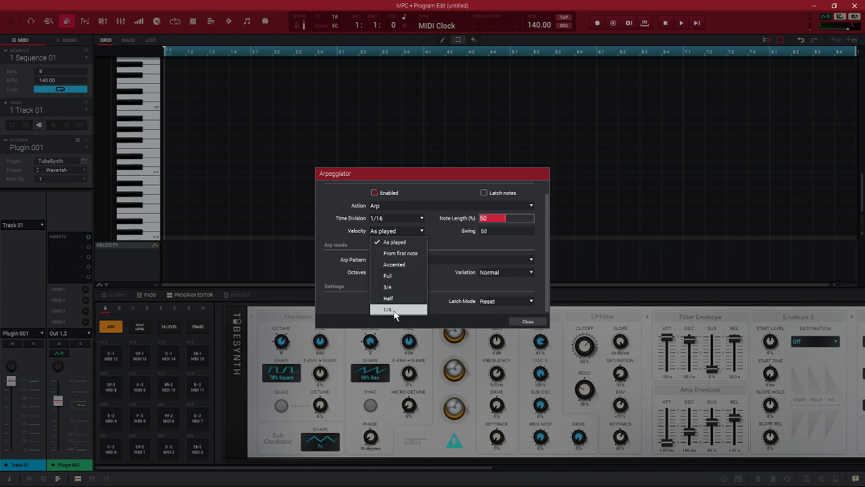
pyautogui.click(437, 242)
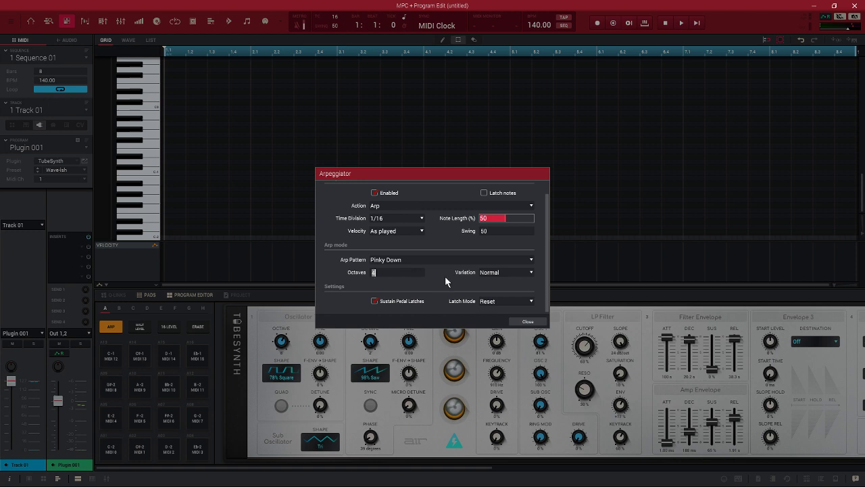
pyautogui.click(531, 273)
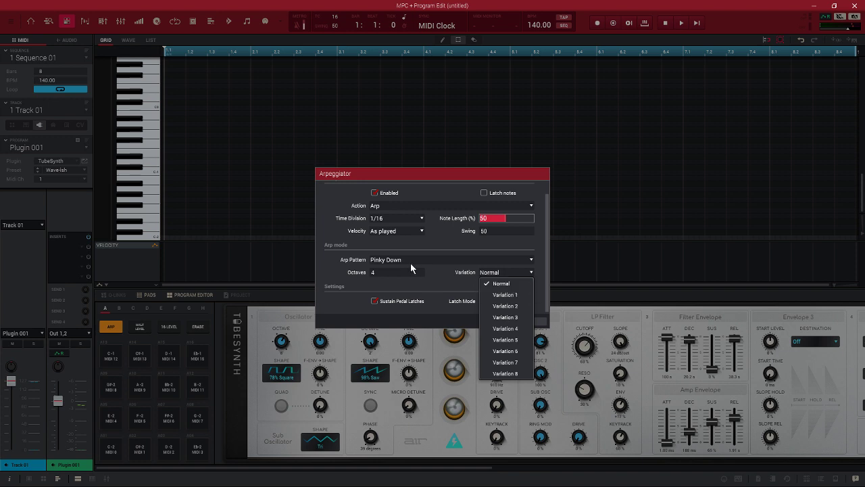
pyautogui.click(512, 328)
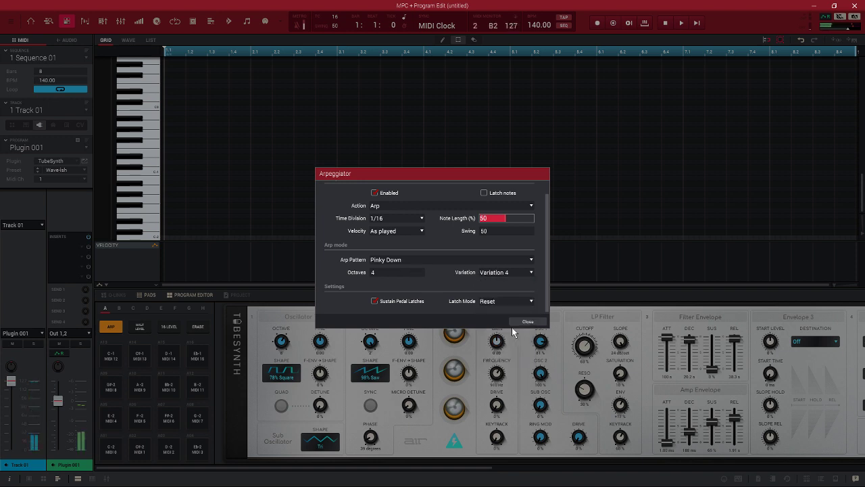
# - Return the arp variation to Normal and view the latch mode options without changing them
pyautogui.click(524, 272)
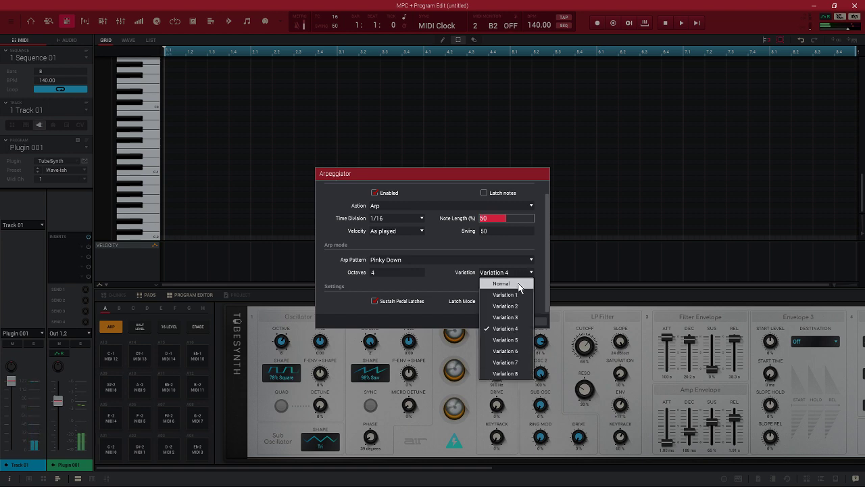
pyautogui.click(514, 284)
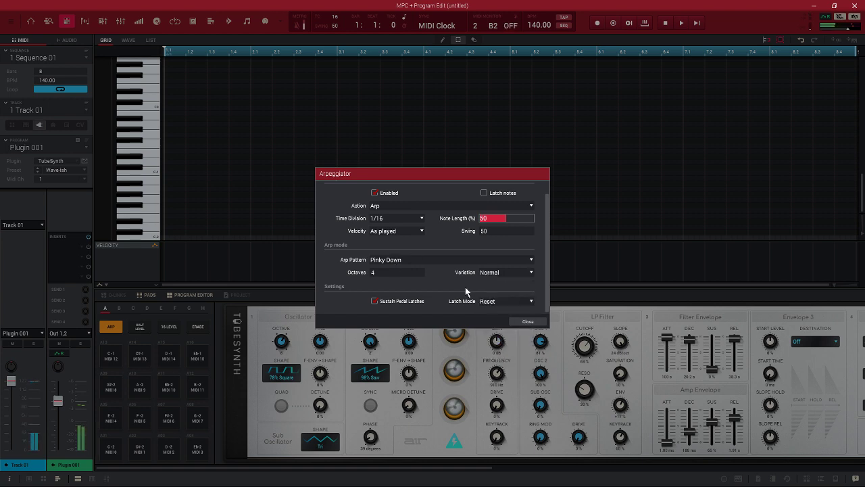
pyautogui.click(507, 301)
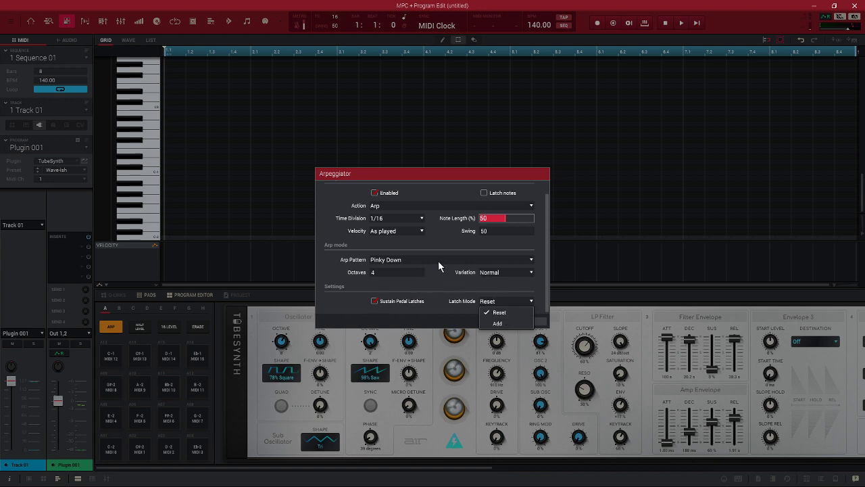
pyautogui.click(415, 298)
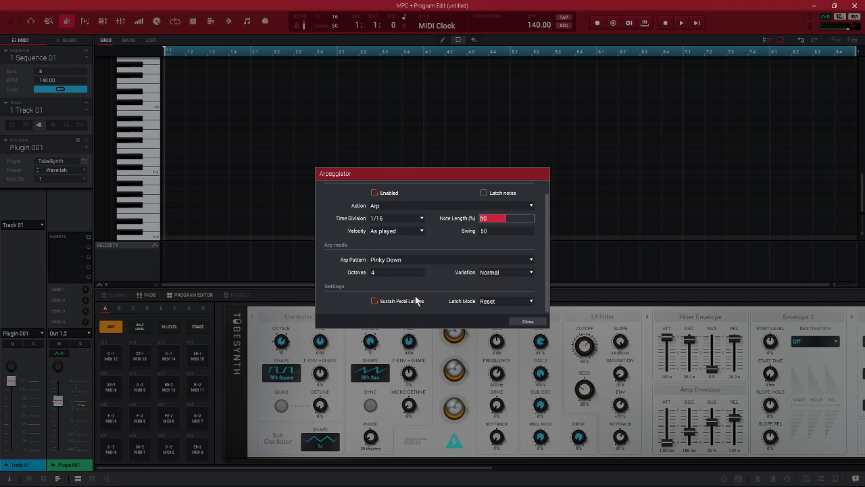
# - Switch the arpeggiator's action to Pattern and choose the Chord-Chill Out 01 pattern
pyautogui.click(398, 206)
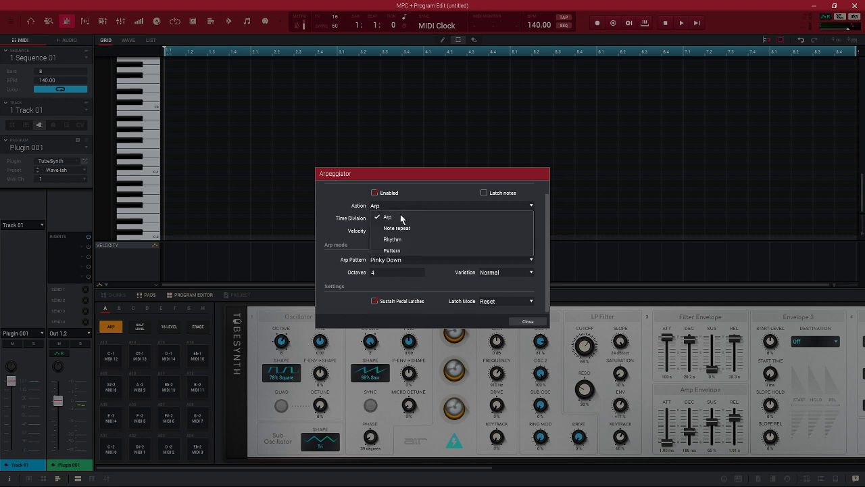
pyautogui.click(398, 255)
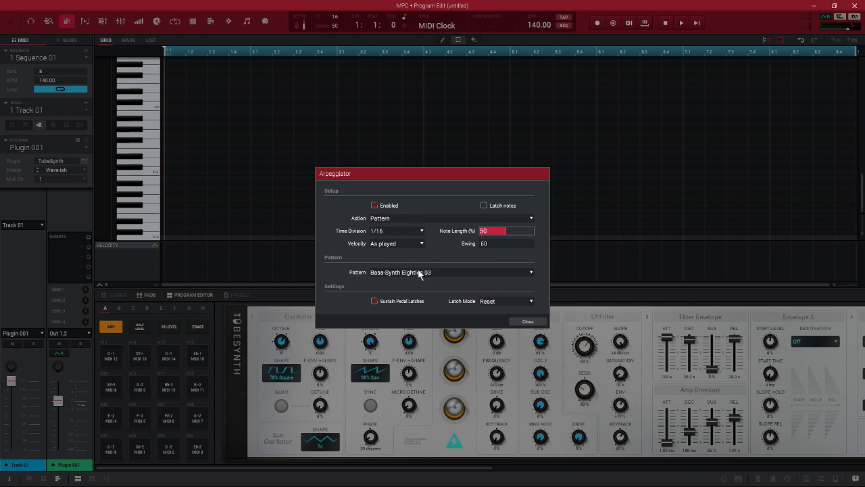
pyautogui.click(421, 273)
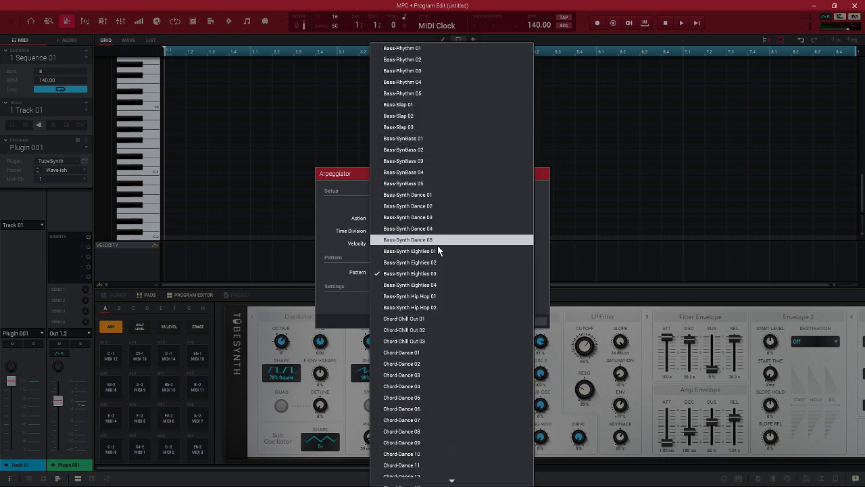
pyautogui.click(436, 320)
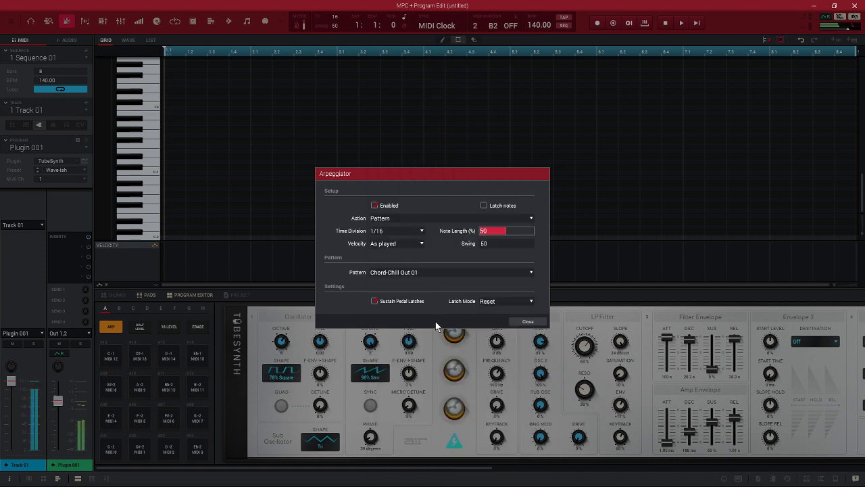
# - Try the arpeggiator patterns Chord-Dance 05, Chord-Dance 14 and Chord-Old School RnB 03 in turn
pyautogui.click(431, 272)
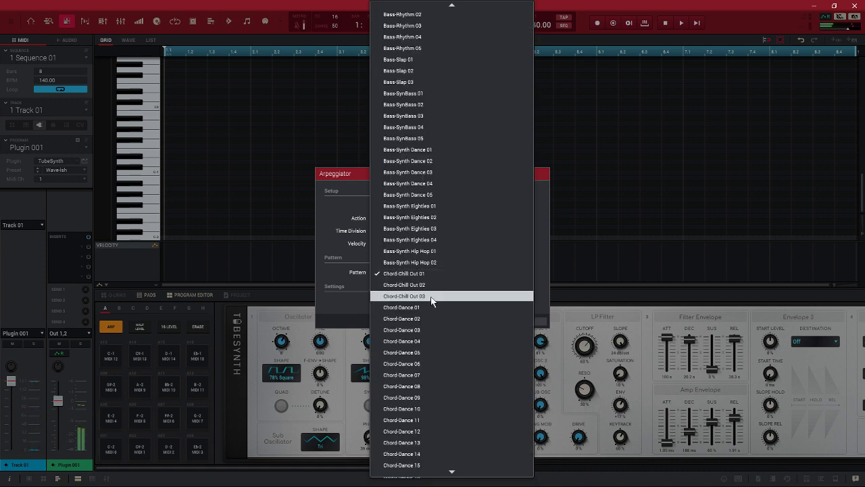
pyautogui.click(427, 357)
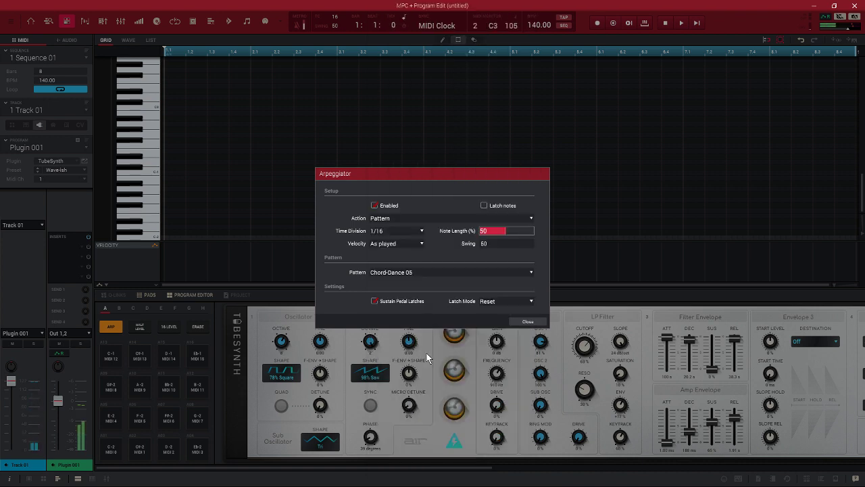
pyautogui.click(430, 273)
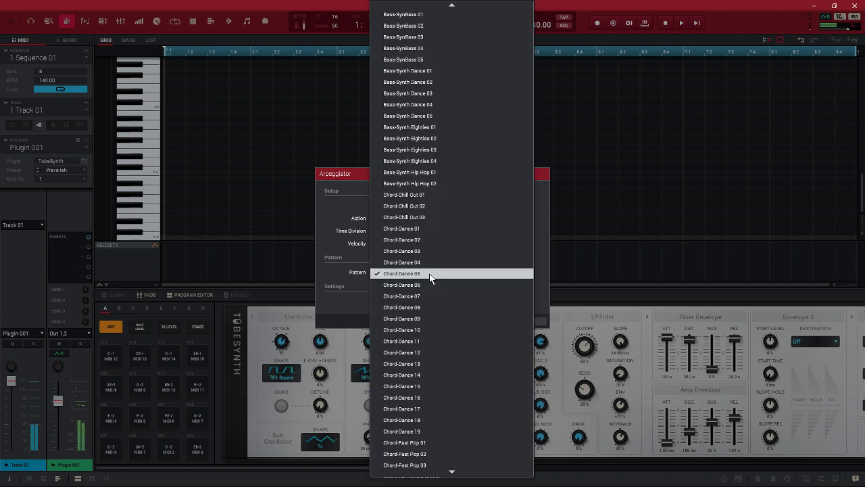
pyautogui.click(427, 380)
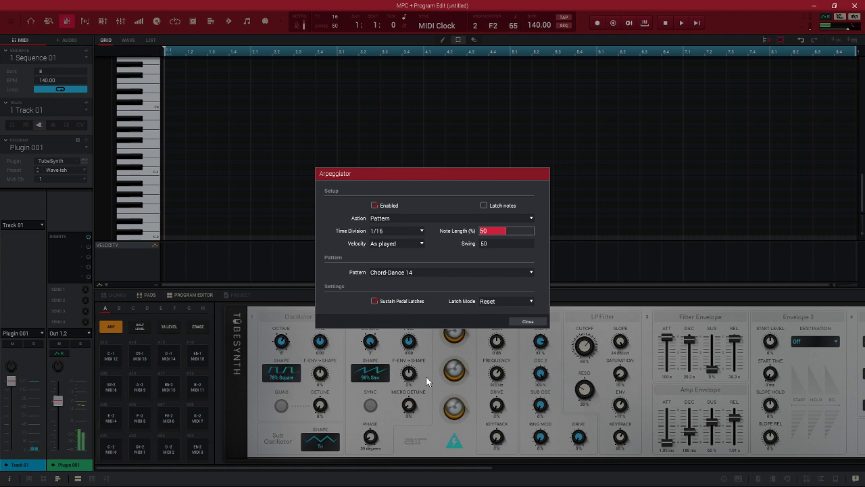
pyautogui.click(429, 271)
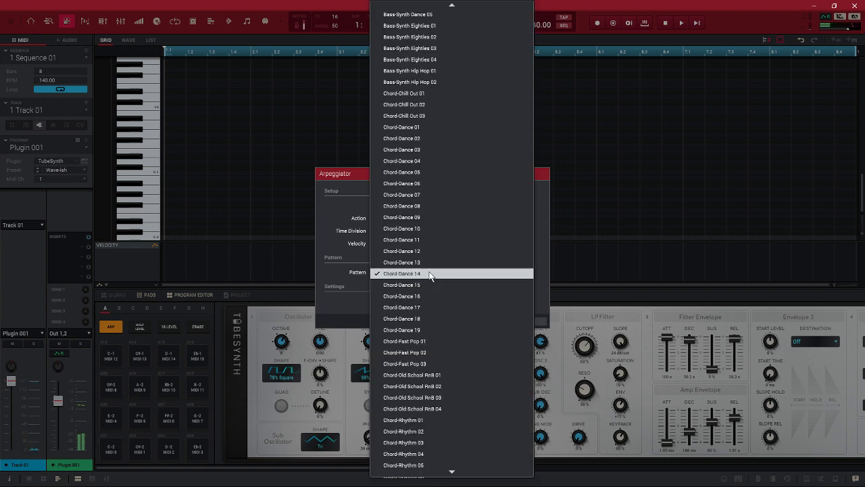
pyautogui.click(439, 393)
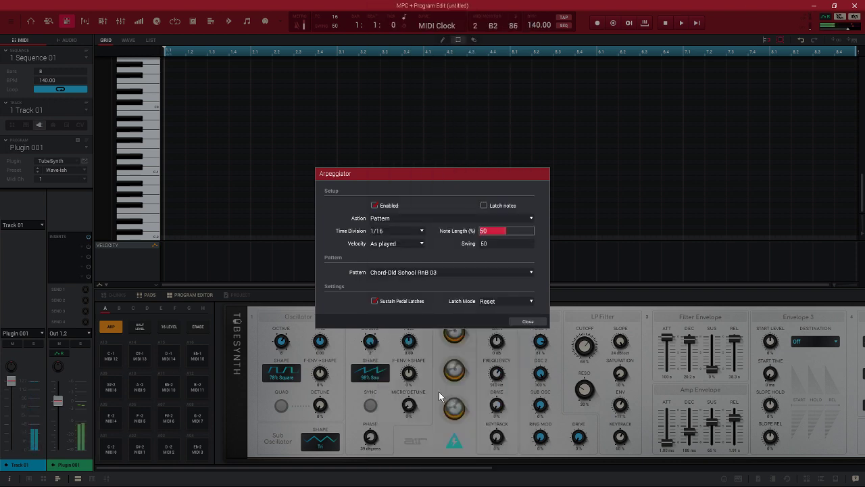
# - Try the Melodic-Lead Dubstep 02 and Melodic-Plucked Muted 01 patterns and settle on Melodic-Techno 01
pyautogui.click(421, 274)
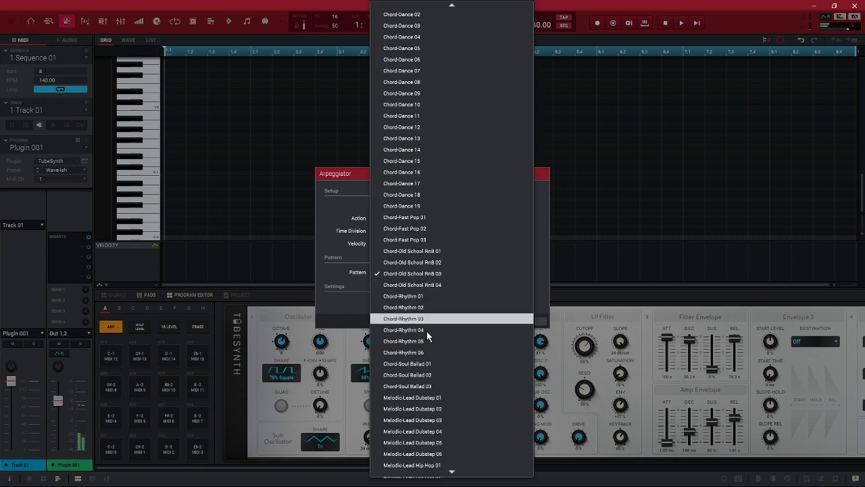
pyautogui.click(428, 408)
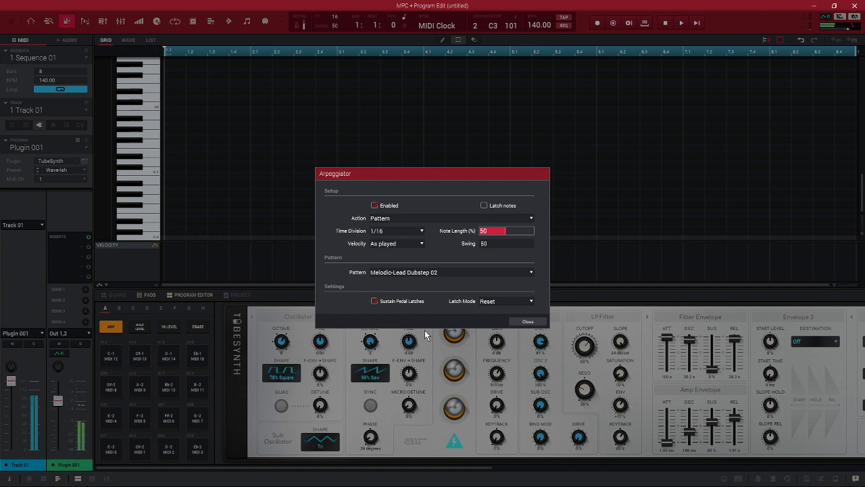
pyautogui.click(418, 273)
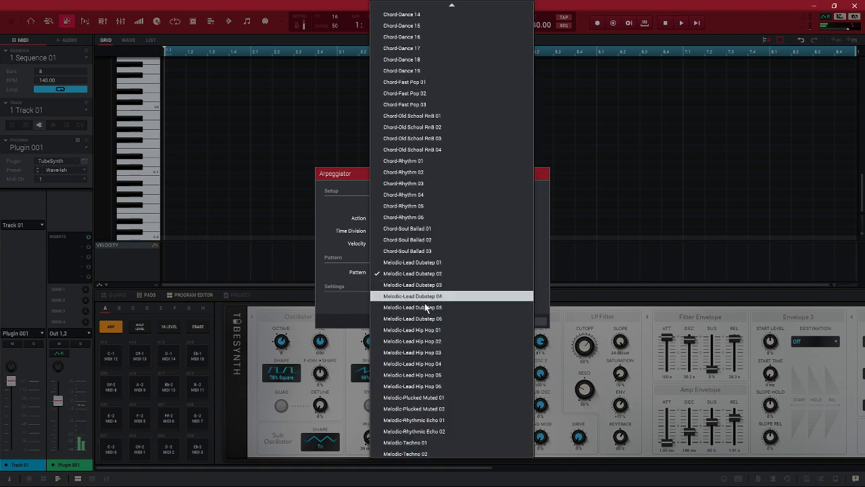
pyautogui.click(429, 398)
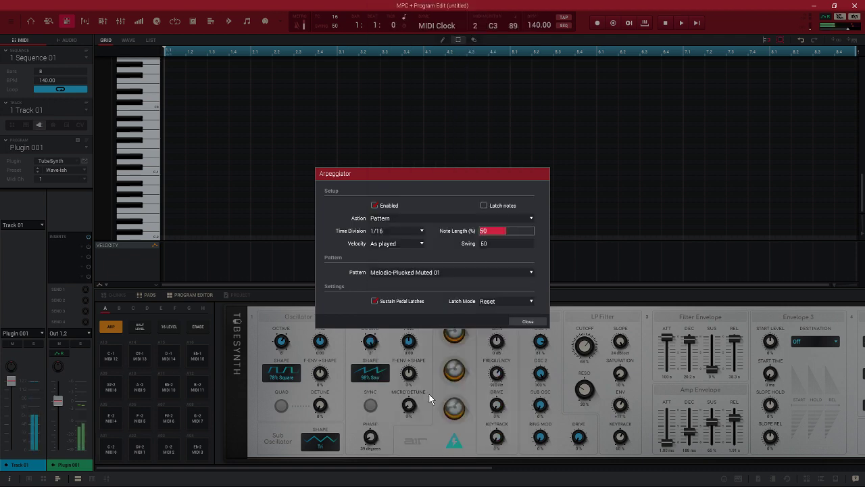
pyautogui.click(424, 273)
pyautogui.click(418, 319)
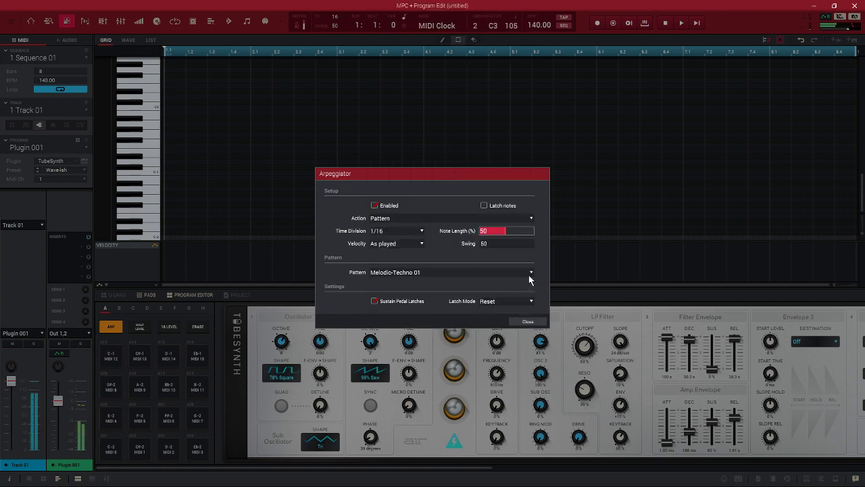
# - Try arpeggiator time divisions of 1/8 and 1/64, and set the time division to 1/4
pyautogui.click(419, 232)
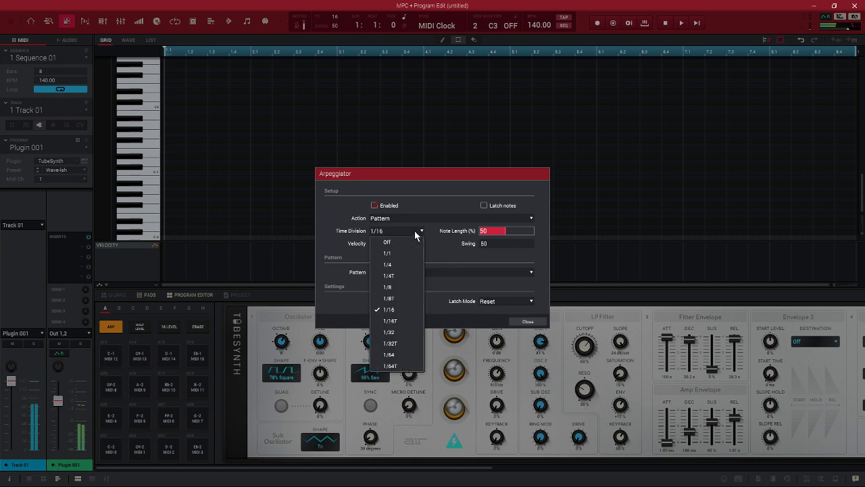
pyautogui.click(404, 283)
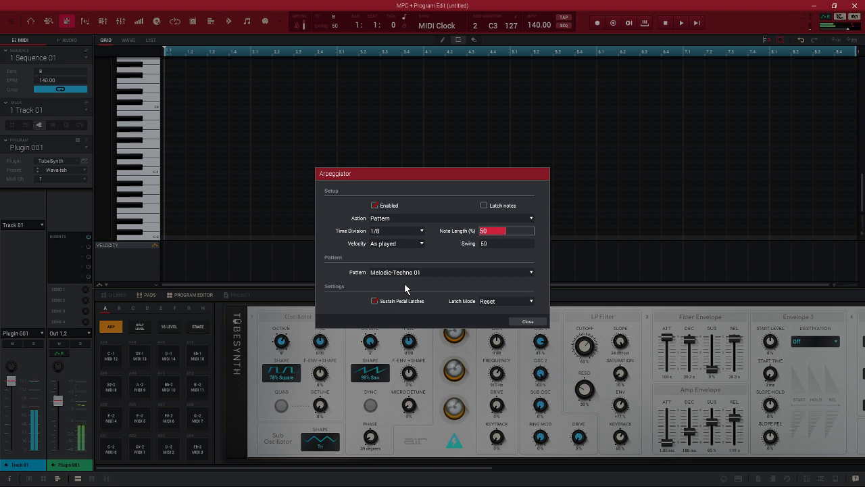
pyautogui.click(401, 230)
pyautogui.click(409, 357)
pyautogui.click(406, 234)
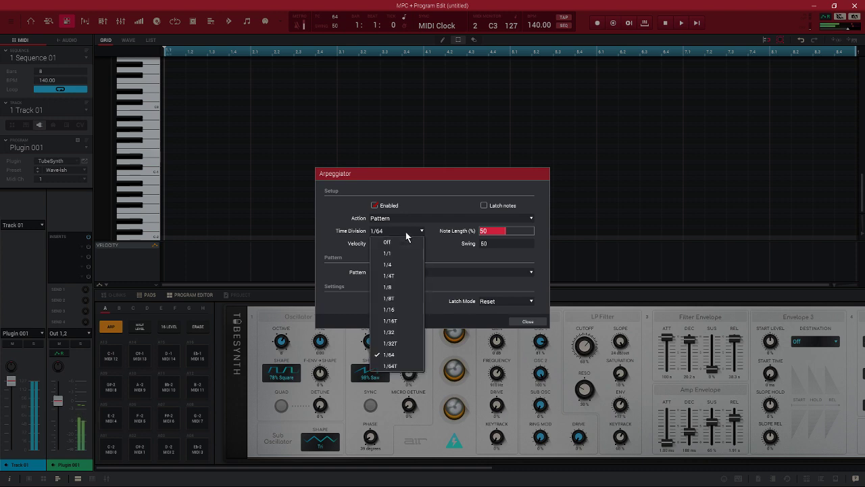
pyautogui.click(406, 268)
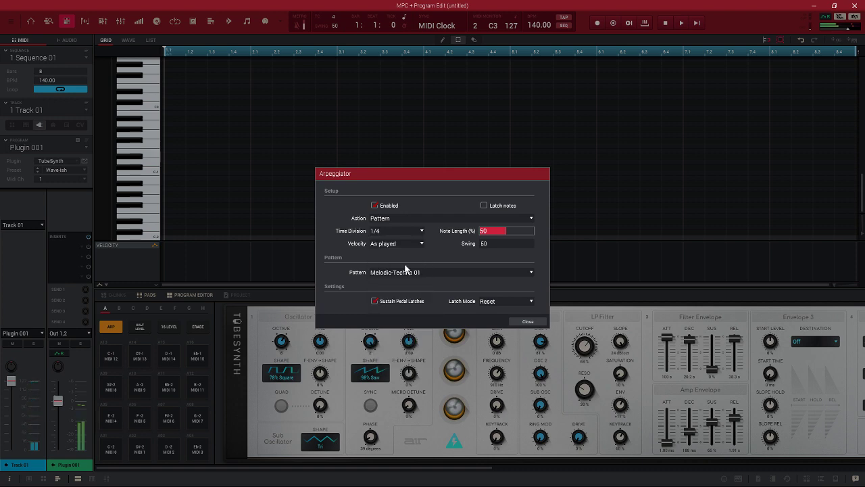
# - Set the arpeggiator's time division to 1/16 and close its settings
pyautogui.click(397, 231)
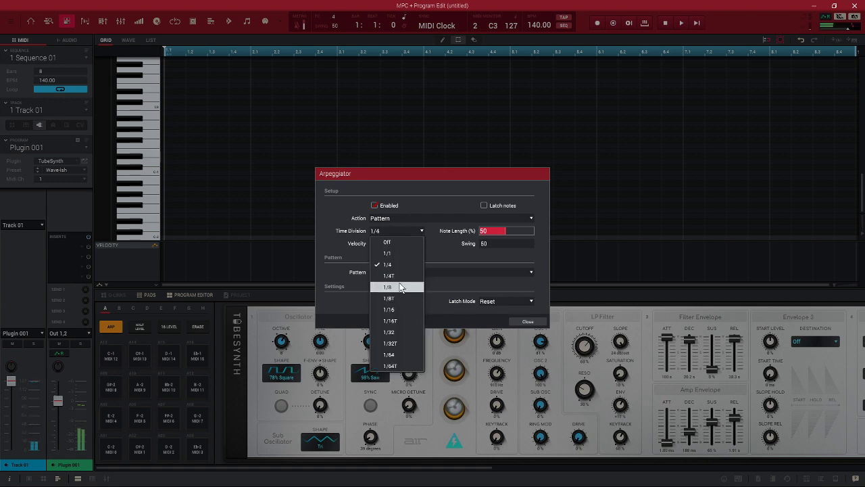
pyautogui.click(401, 309)
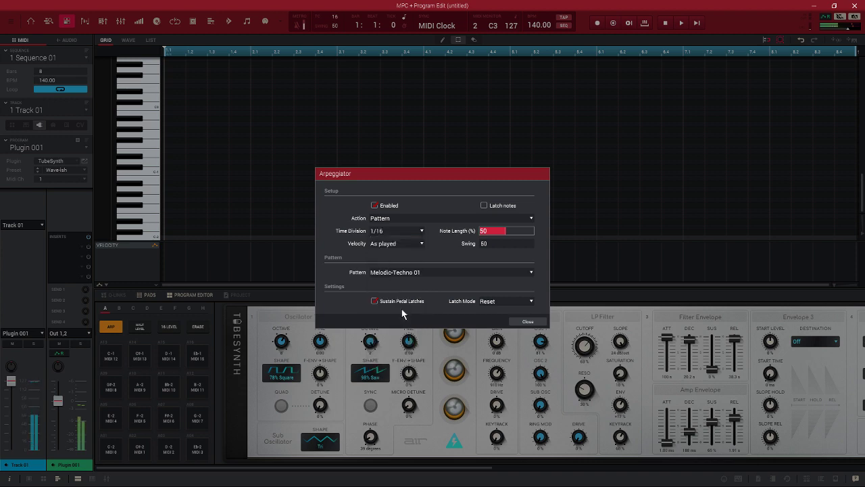
pyautogui.click(527, 323)
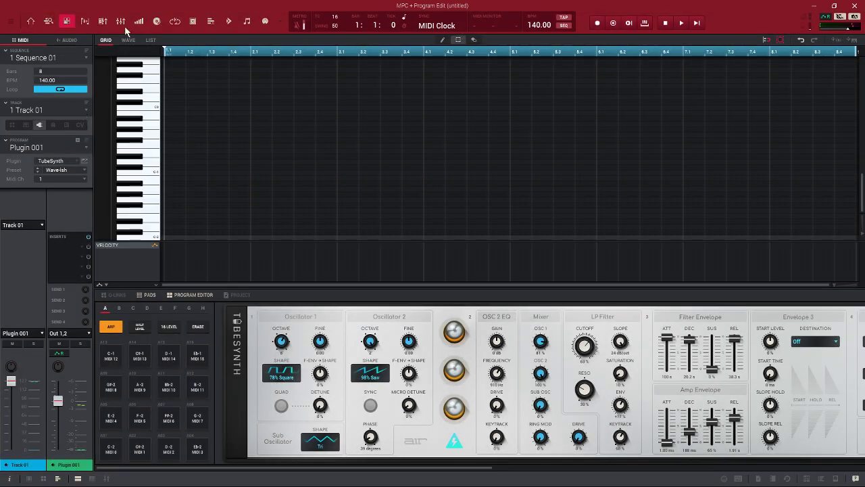
# - Load the recent project MPC23 TUTO, replacing everything in memory
pyautogui.click(11, 21)
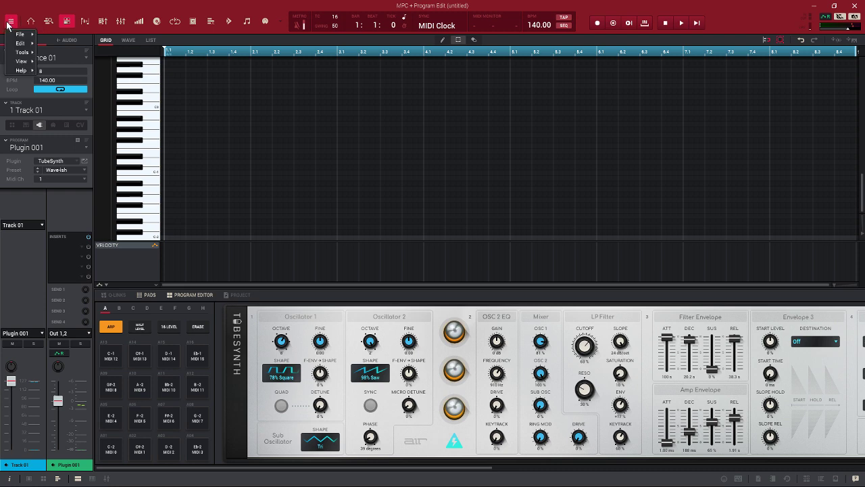
pyautogui.moveTo(19, 38)
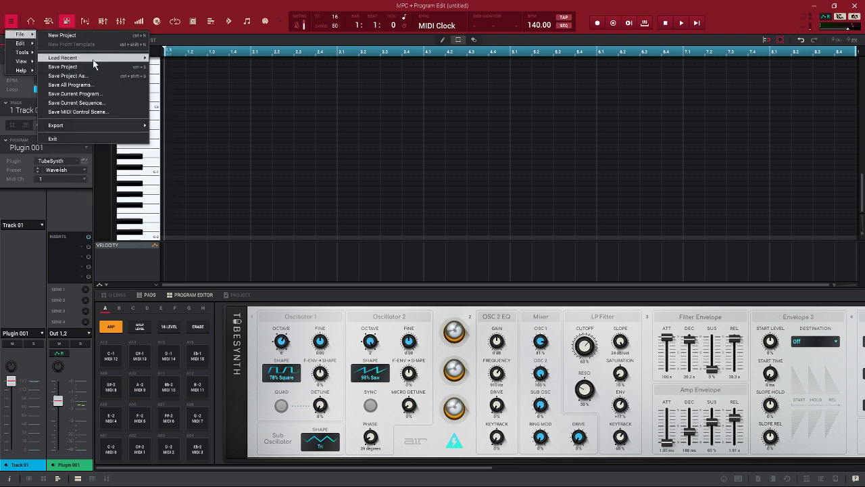
pyautogui.moveTo(93, 60)
pyautogui.click(177, 58)
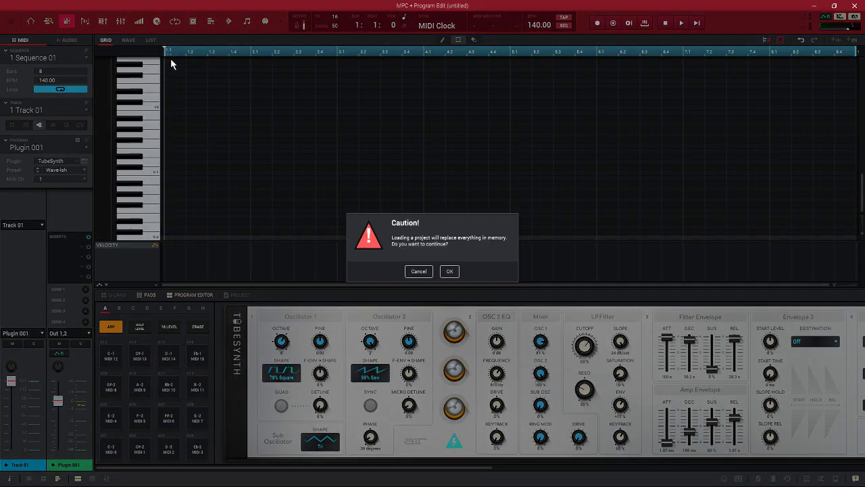
pyautogui.click(450, 271)
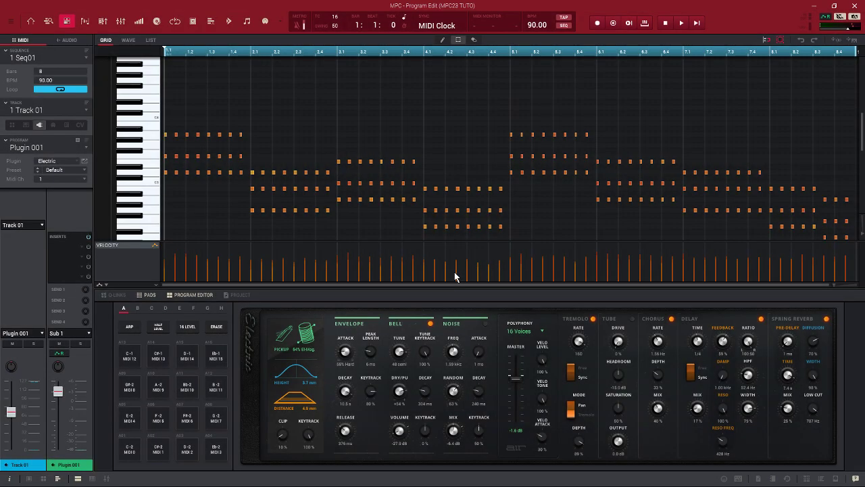
# - Look over all tracks in the track view, then return to program editing and show Track 02 with its Electric plugin
pyautogui.click(49, 21)
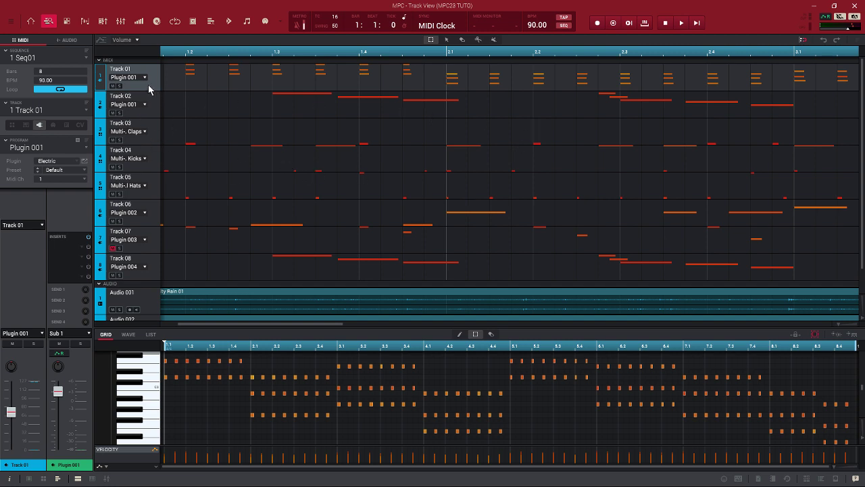
pyautogui.click(67, 22)
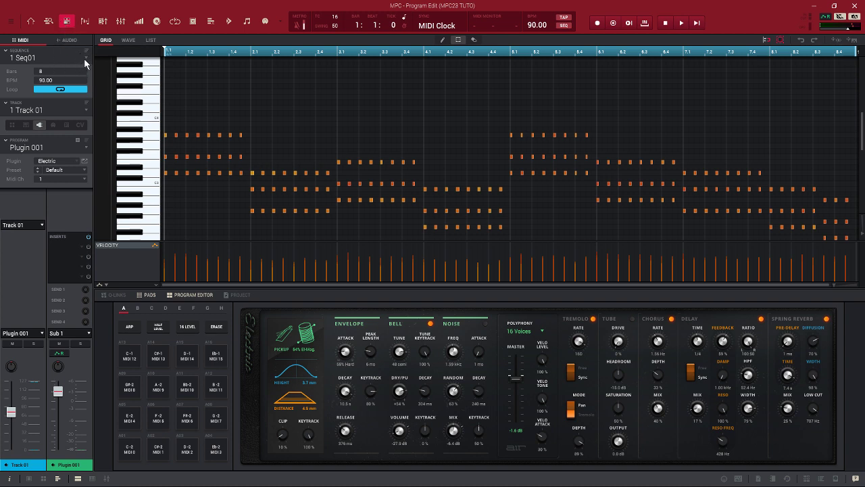
pyautogui.click(86, 109)
pyautogui.click(82, 136)
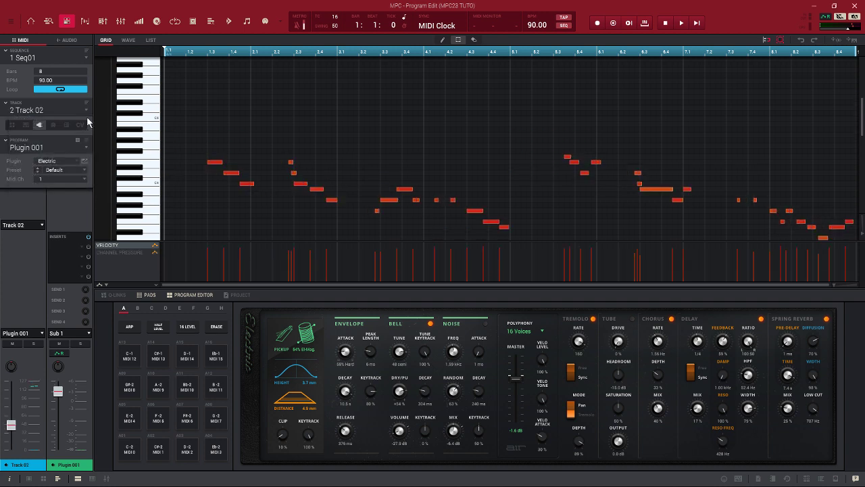
# - Show Track 06 with its Bassline plugin, then Track 07 with its TubeSynth plugin
pyautogui.click(87, 109)
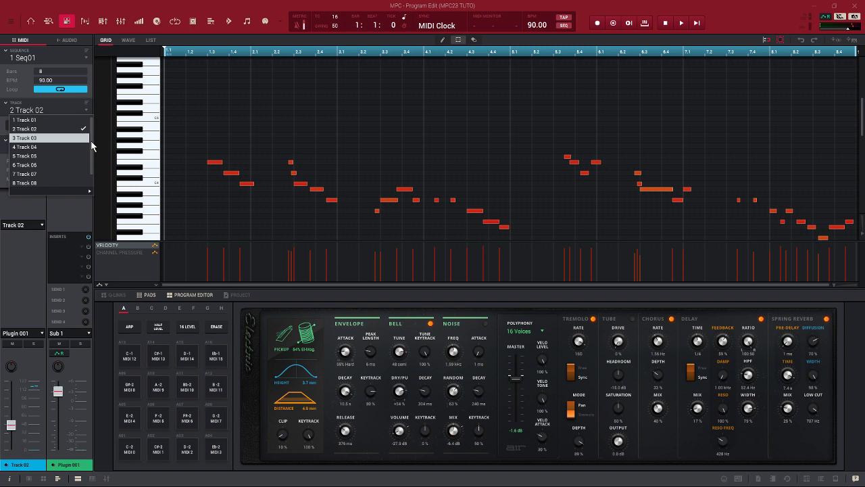
pyautogui.scroll(-1, 92, 155)
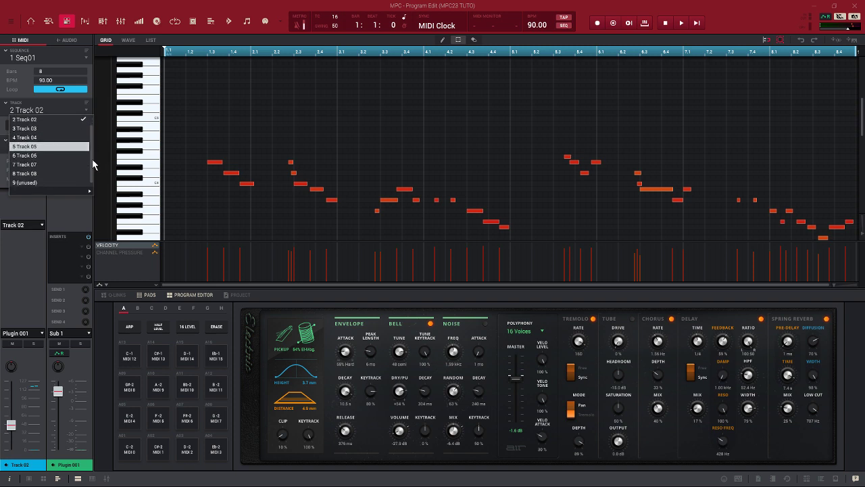
pyautogui.click(52, 159)
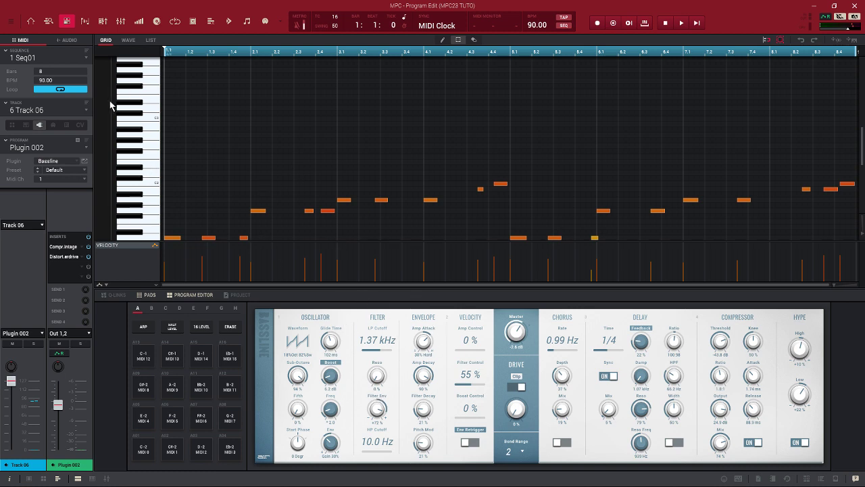
pyautogui.click(85, 148)
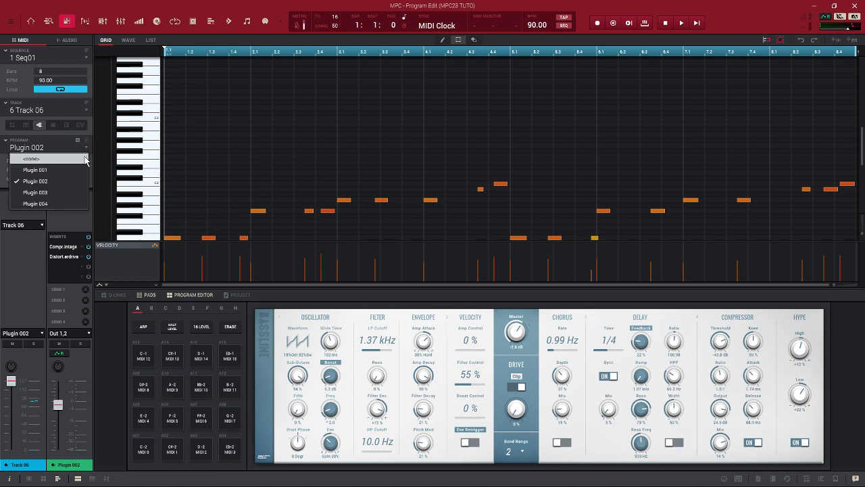
pyautogui.click(91, 122)
pyautogui.click(83, 109)
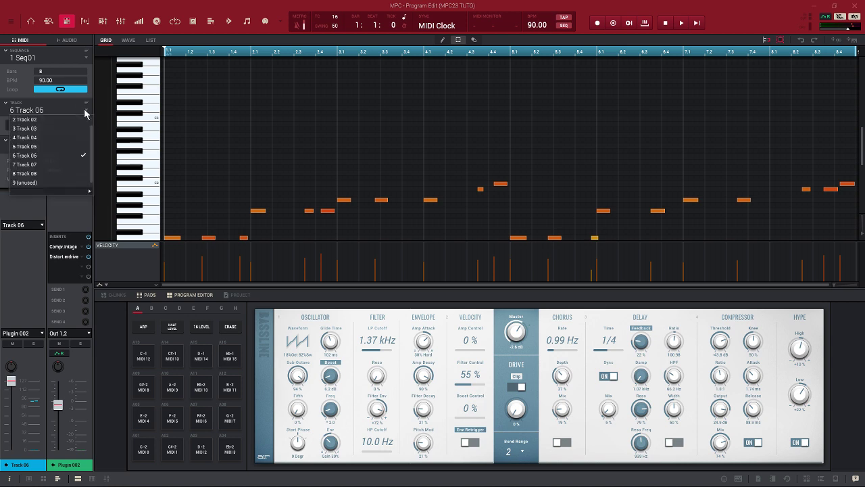
pyautogui.click(81, 170)
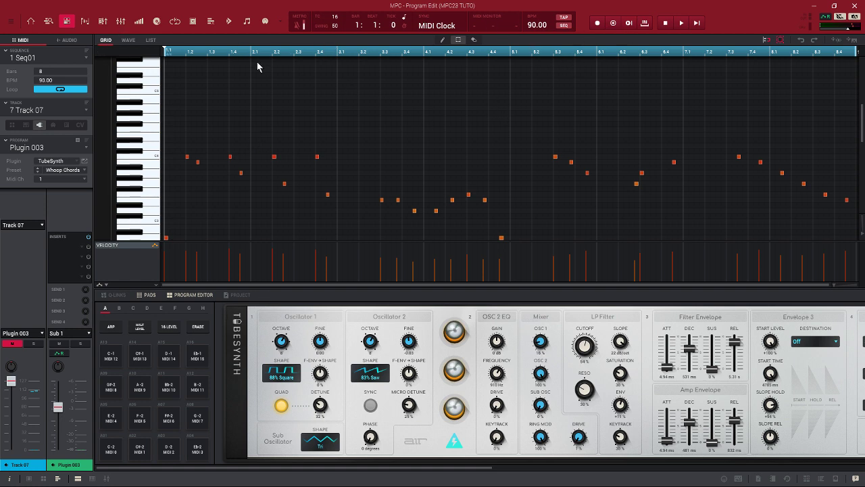
# - Open the parametric EQ insert on the All Hats program in the channel mixer and examine its presets
pyautogui.click(120, 21)
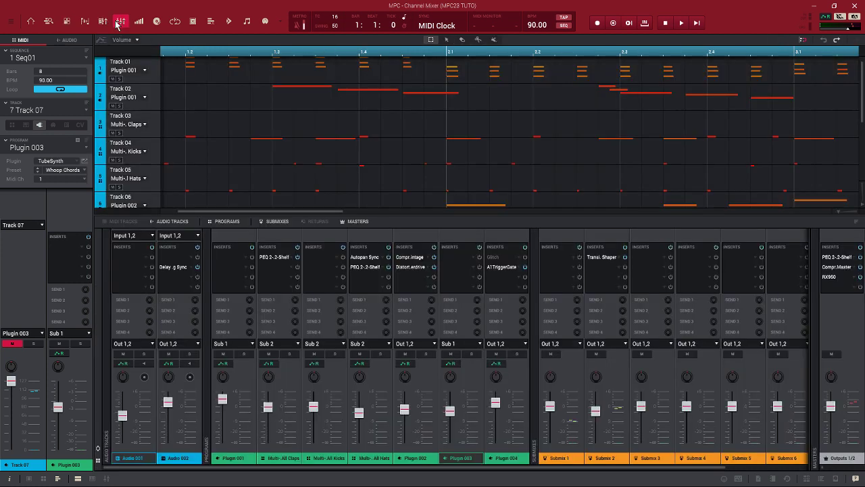
pyautogui.doubleClick(375, 269)
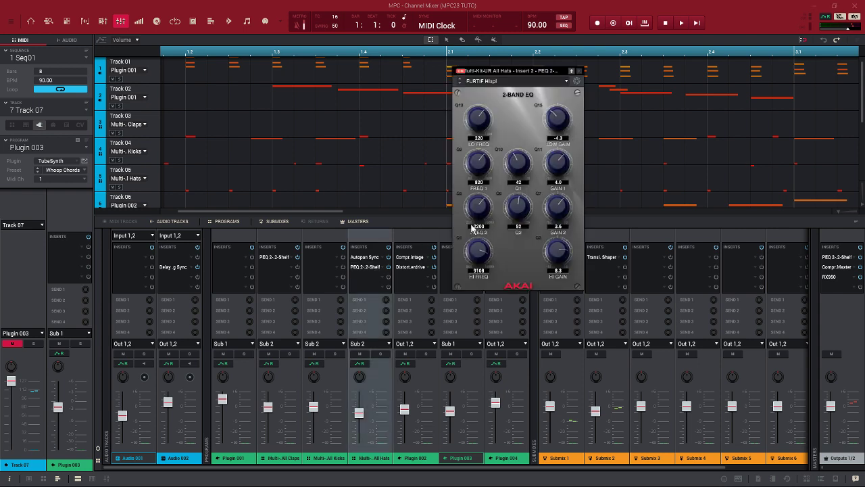
pyautogui.click(554, 83)
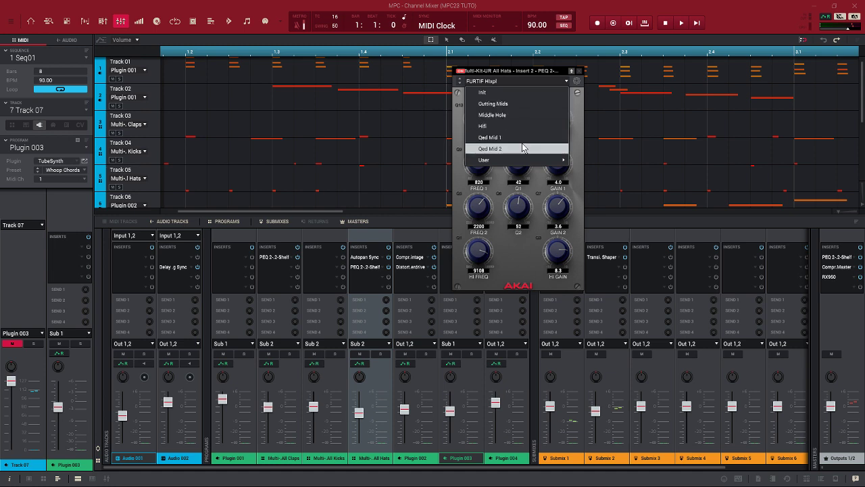
pyautogui.click(582, 123)
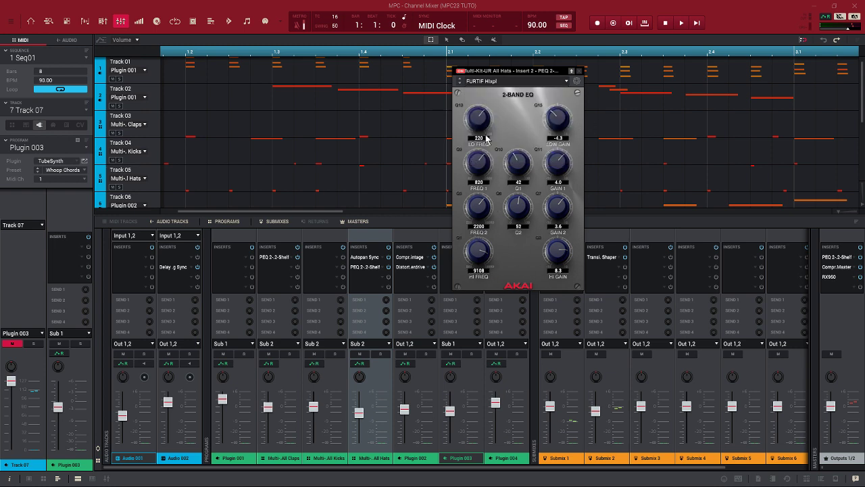
pyautogui.click(519, 85)
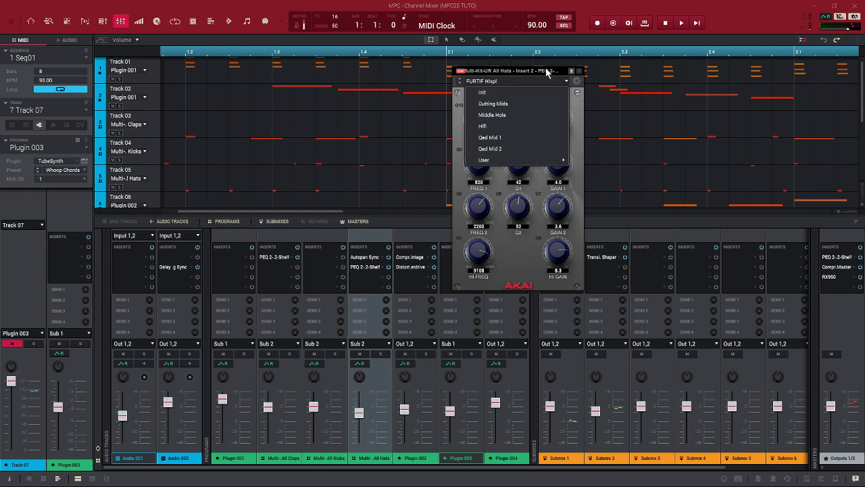
pyautogui.click(547, 73)
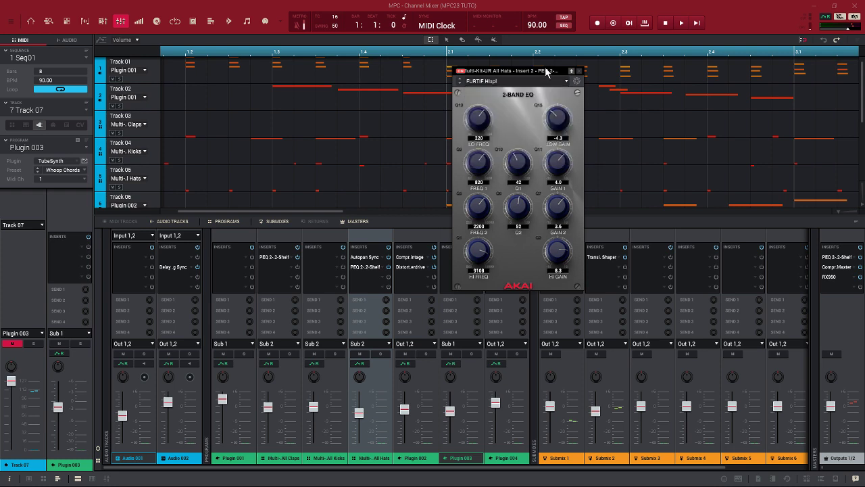
# - Insert Akai Professional's Compressor Vintage into the first insert slot of Submix 4
pyautogui.click(697, 258)
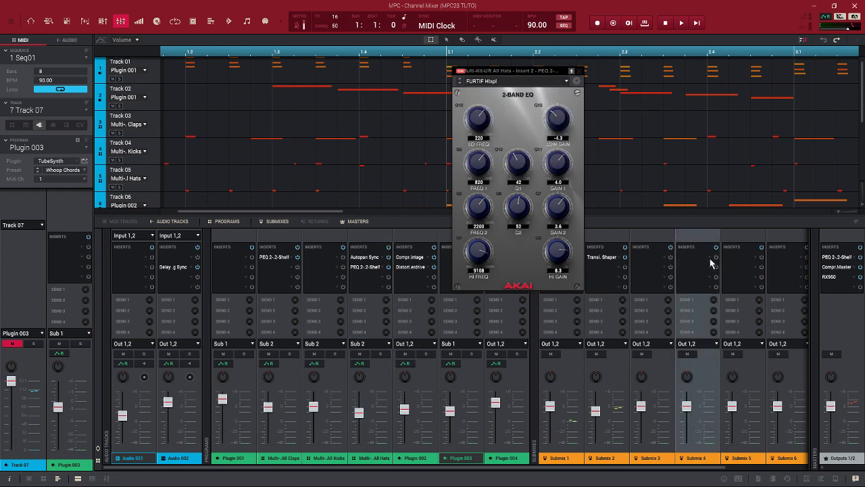
pyautogui.click(712, 263)
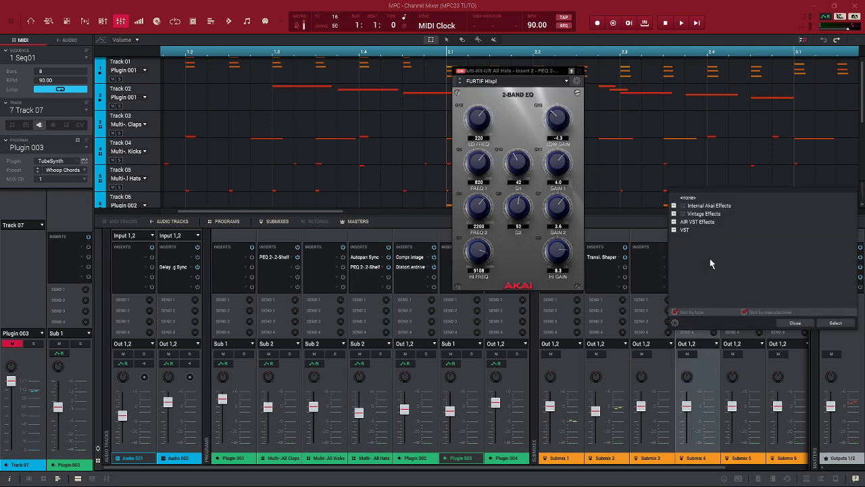
pyautogui.click(674, 205)
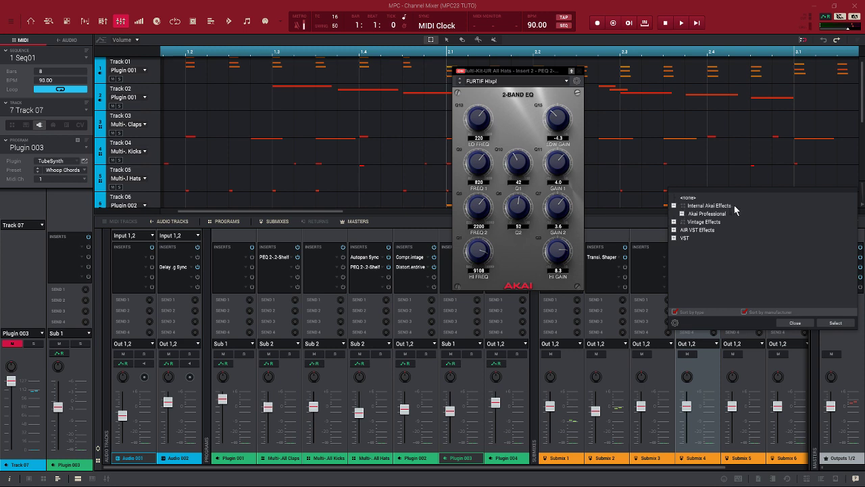
pyautogui.click(681, 214)
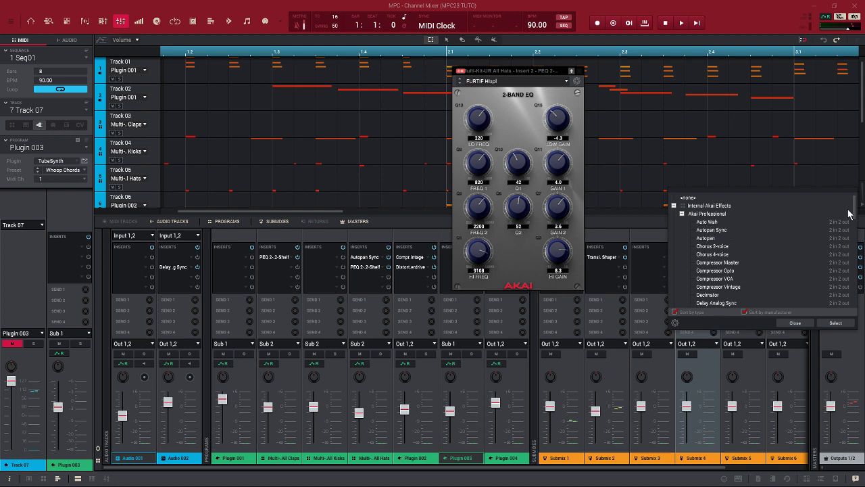
pyautogui.scroll(-3, 856, 214)
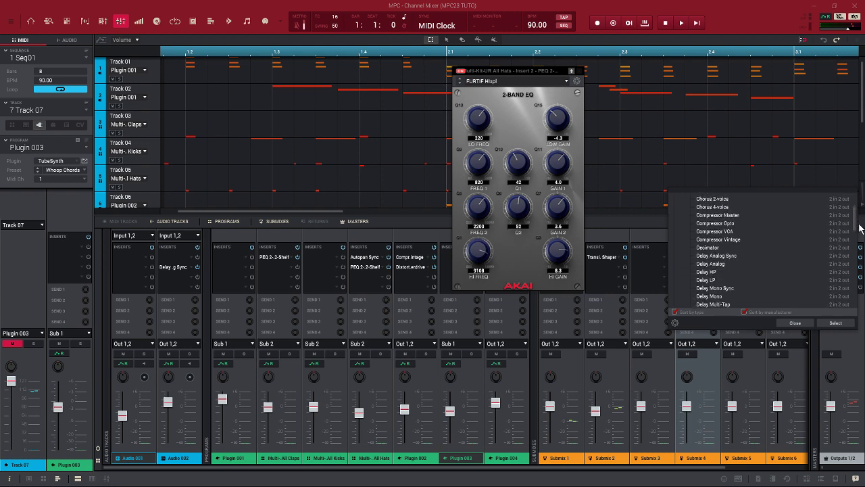
pyautogui.scroll(1, 861, 233)
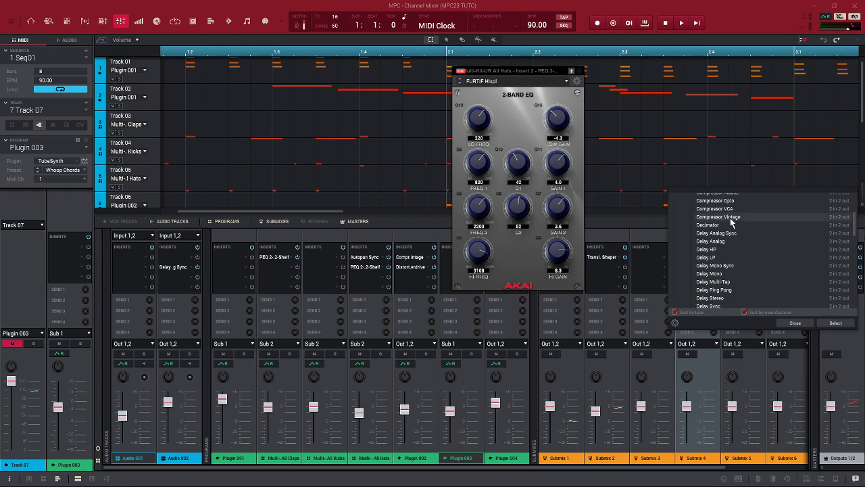
pyautogui.click(834, 323)
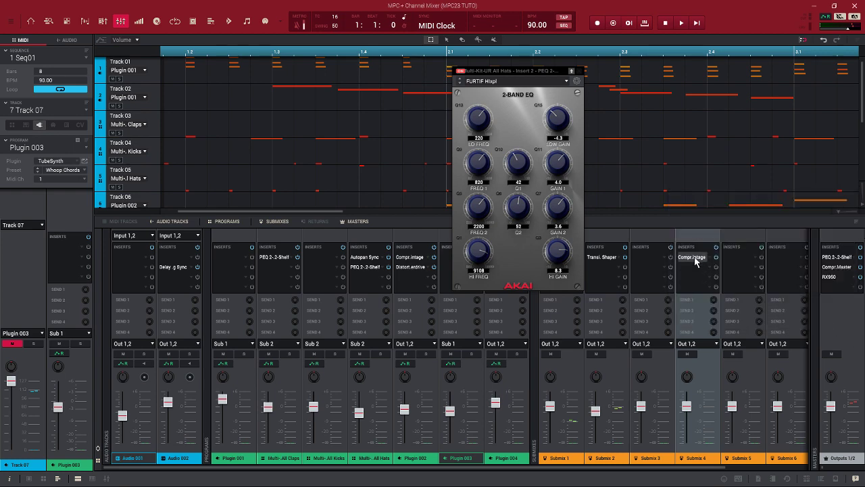
# - Open Submix 4's Vintage Compressor beside the EQ window, examine its preset list and close the compressor window
pyautogui.click(693, 258)
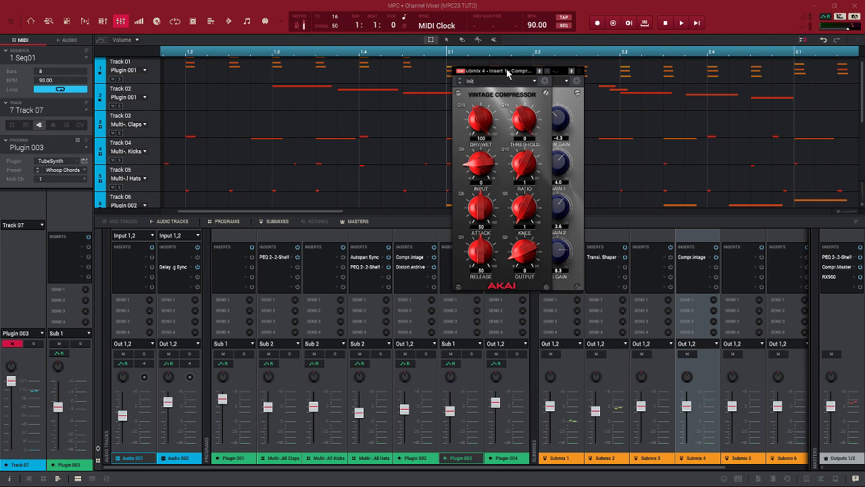
pyautogui.moveTo(508, 73); pyautogui.dragTo(734, 69)
pyautogui.click(760, 78)
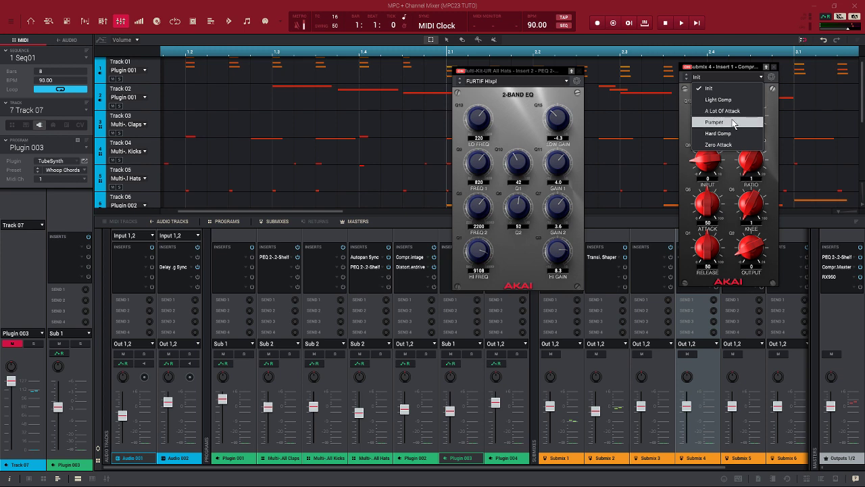
pyautogui.click(774, 69)
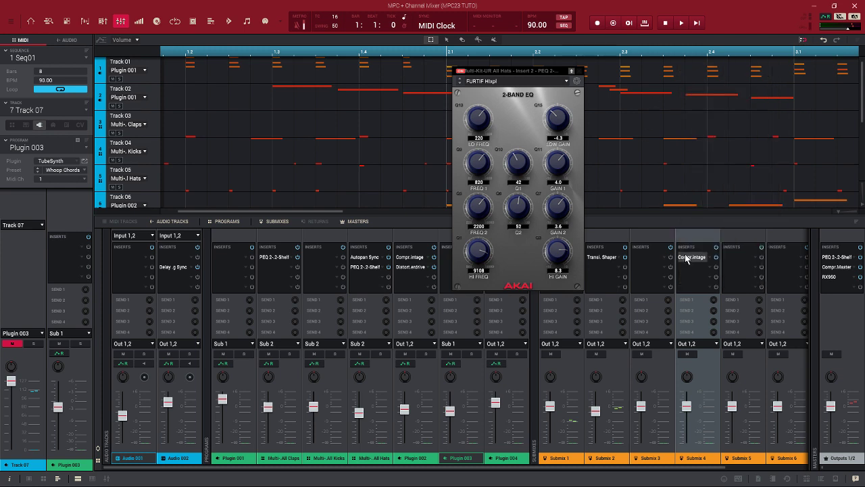
# - Remove the compressor from Submix 4's first insert slot and close the All Hats EQ window
pyautogui.click(711, 259)
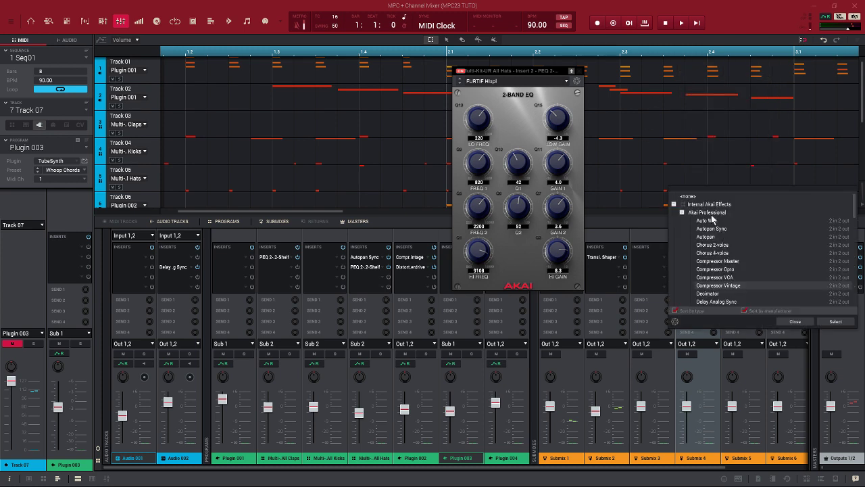
pyautogui.doubleClick(684, 196)
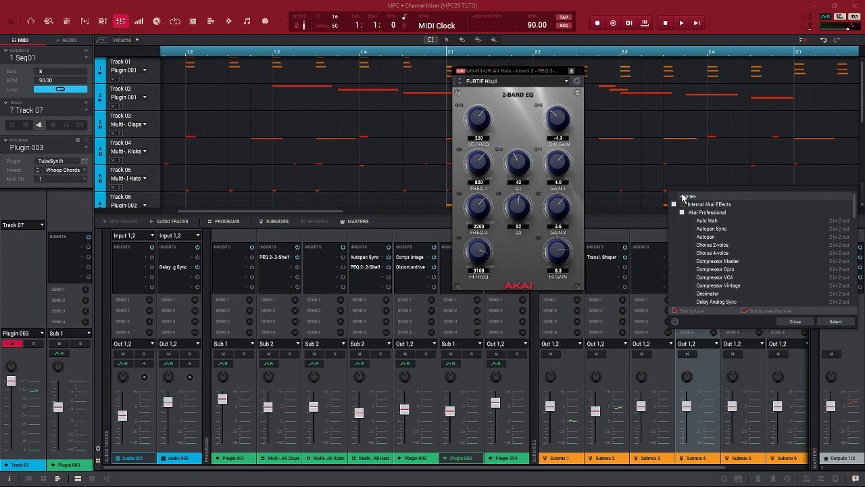
pyautogui.click(580, 72)
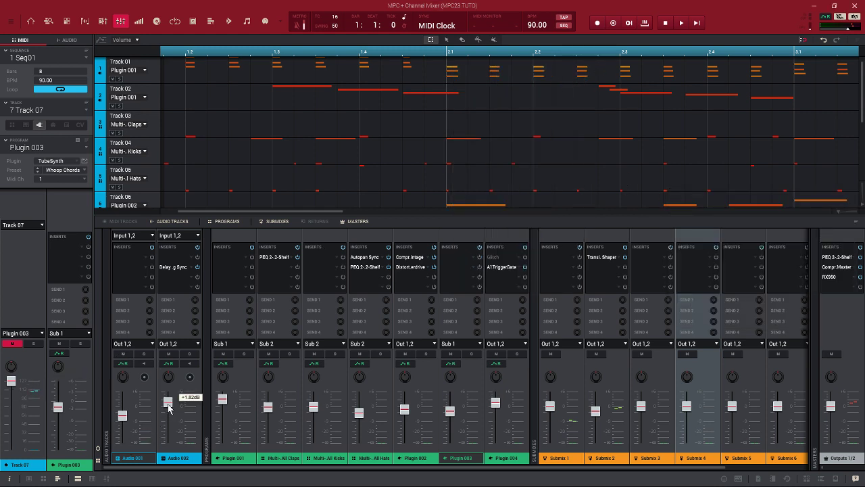
# - Lower the Audio 002 channel's fader and view the Audio 001 and Audio 002 tracks in Track View
pyautogui.moveTo(167, 407); pyautogui.dragTo(166, 422)
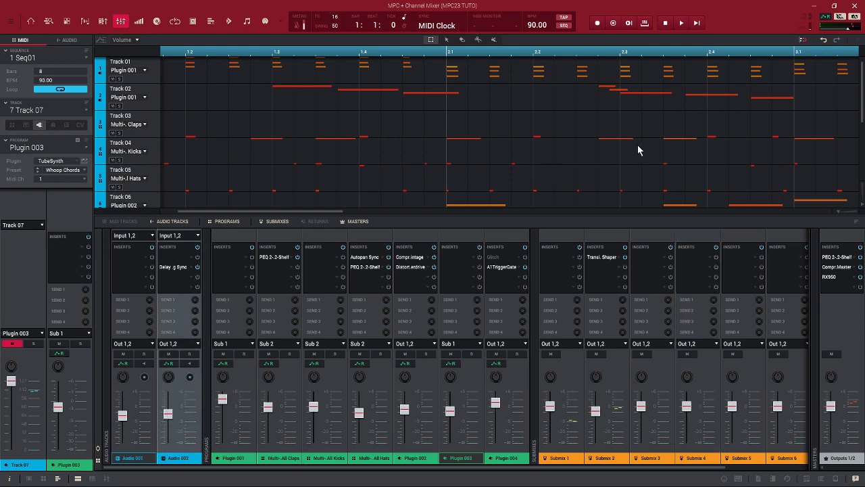
pyautogui.click(48, 22)
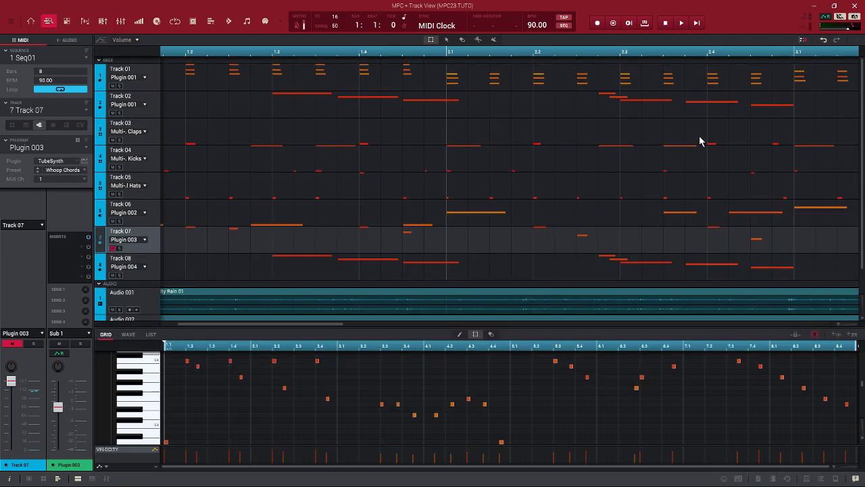
pyautogui.moveTo(862, 97); pyautogui.dragTo(861, 166)
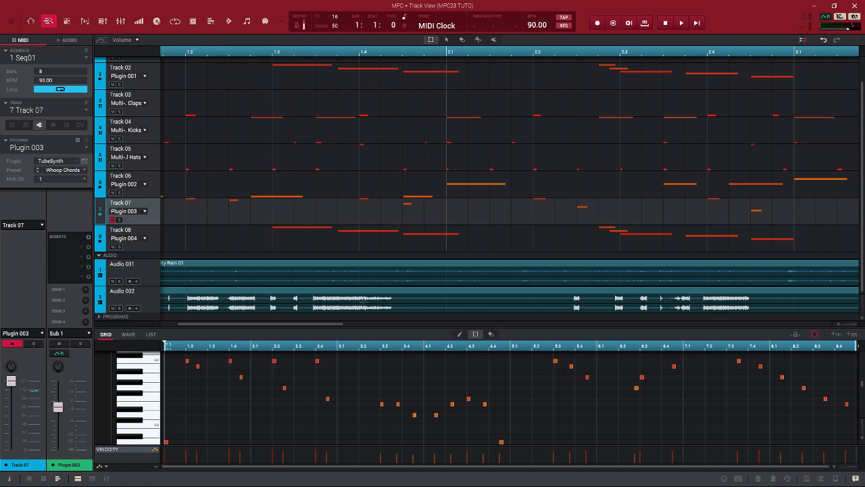
# - Open Song mode and play the arranged sequence list from the beginning
pyautogui.click(248, 22)
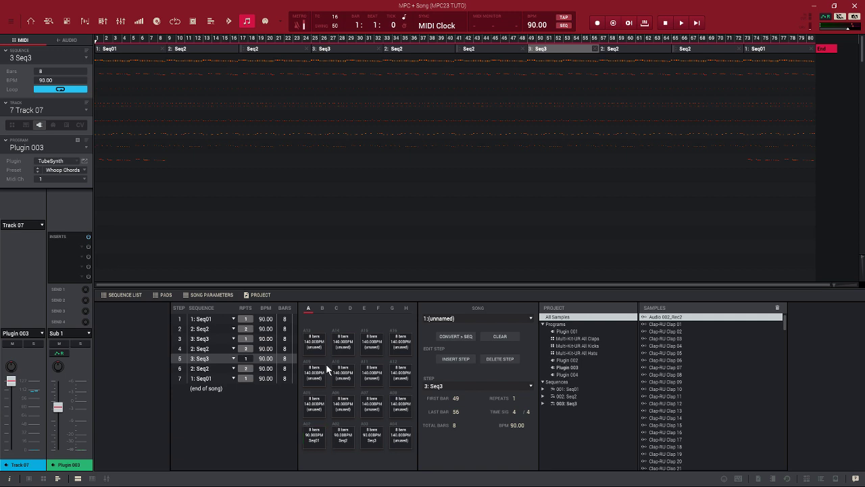
pyautogui.press('space')
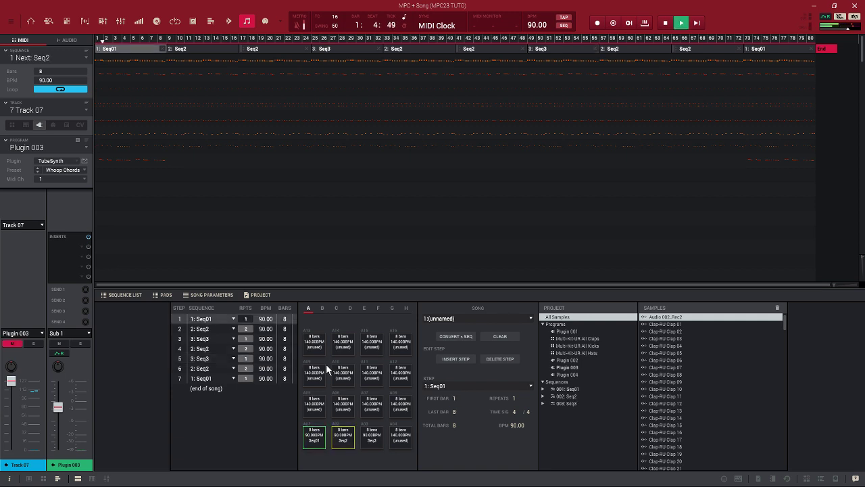
pyautogui.press('space')
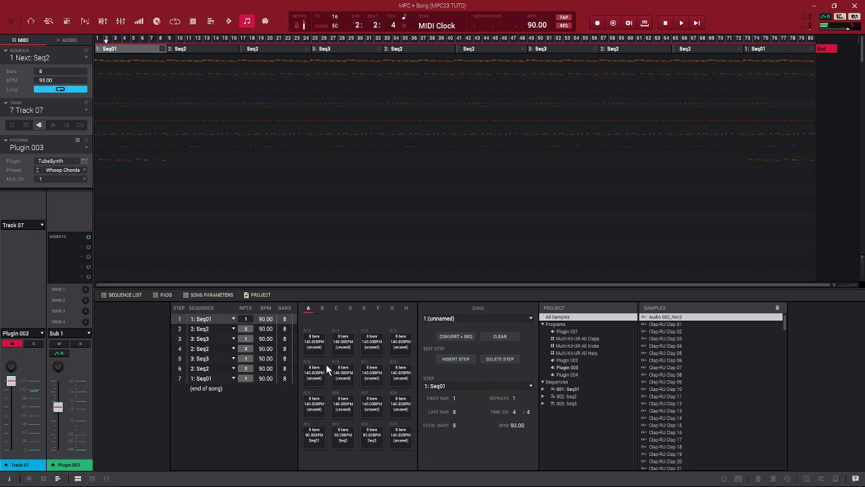
pyautogui.press('space')
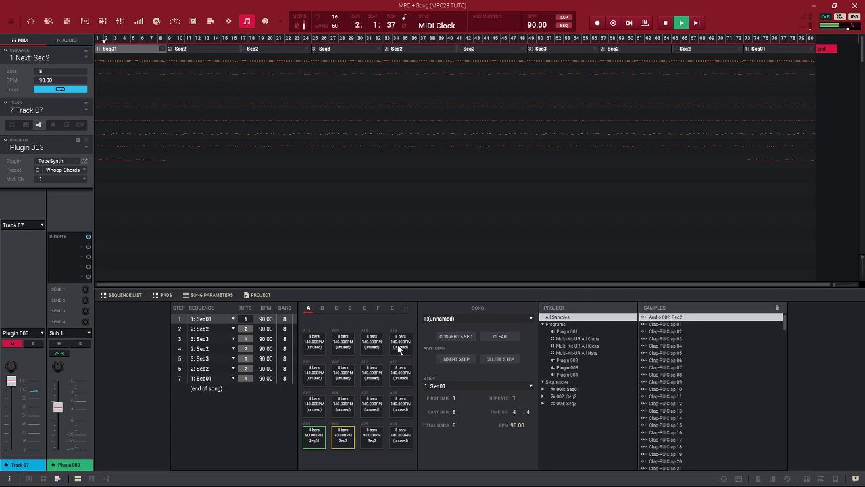
# - Open the mixer in its own window during song playback and maximize it
pyautogui.click(107, 479)
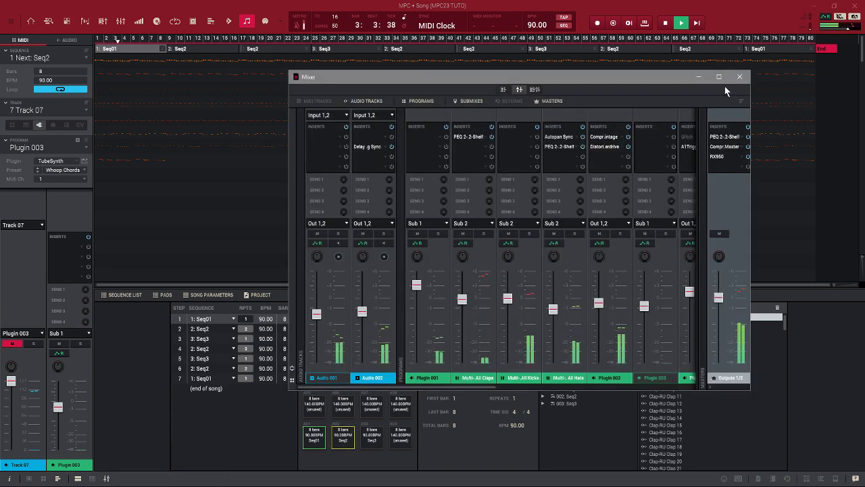
pyautogui.press('space')
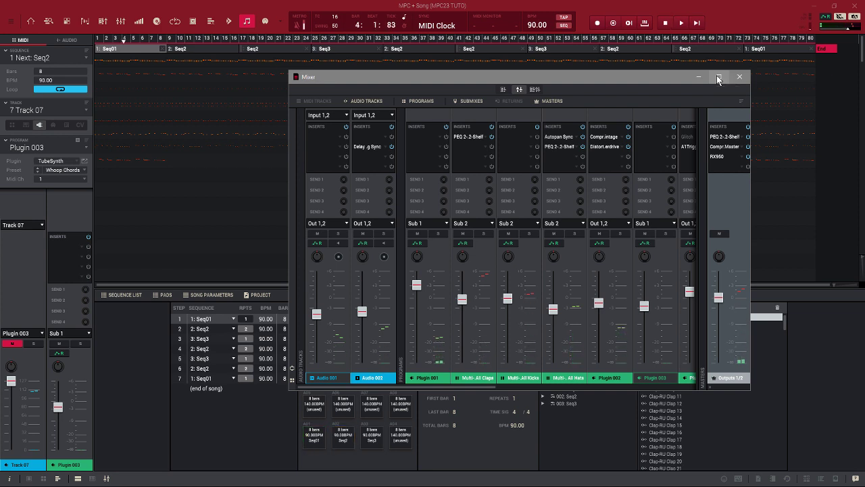
pyautogui.press('space')
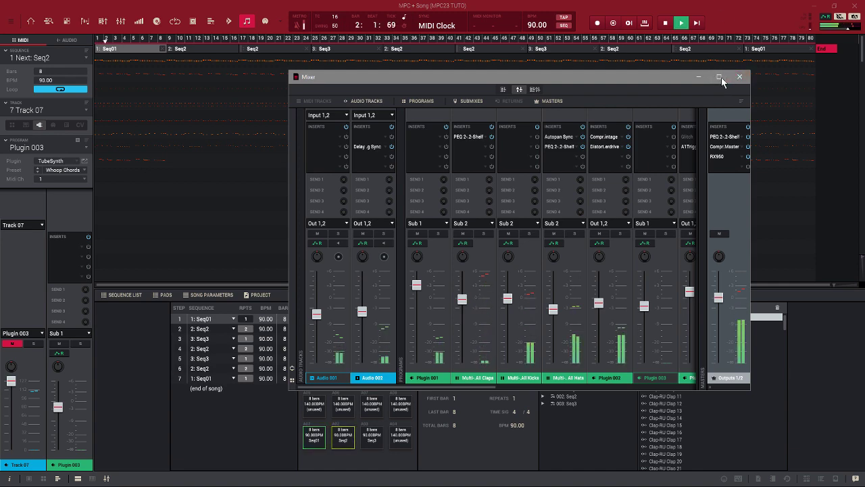
pyautogui.click(721, 77)
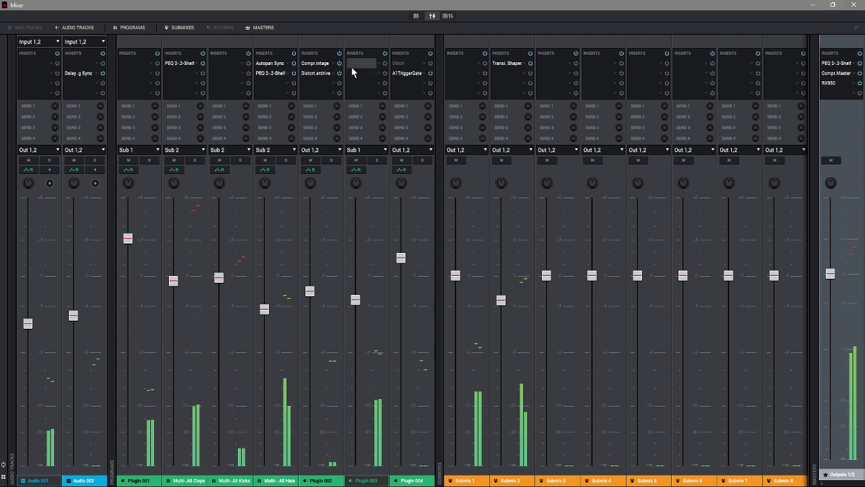
# - Open Audio 002's Analog Delay, All Claps' 2-Band EQ and All Hats' AutoPan, arranging the windows so all three are visible
pyautogui.doubleClick(81, 73)
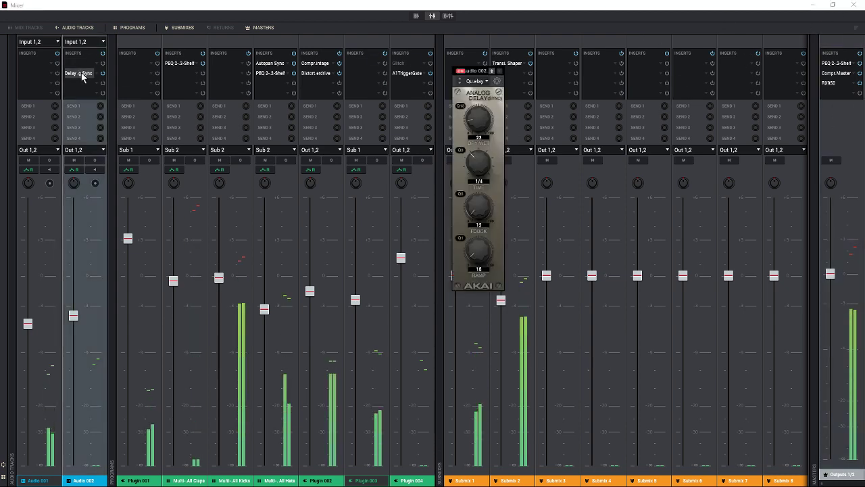
pyautogui.doubleClick(179, 63)
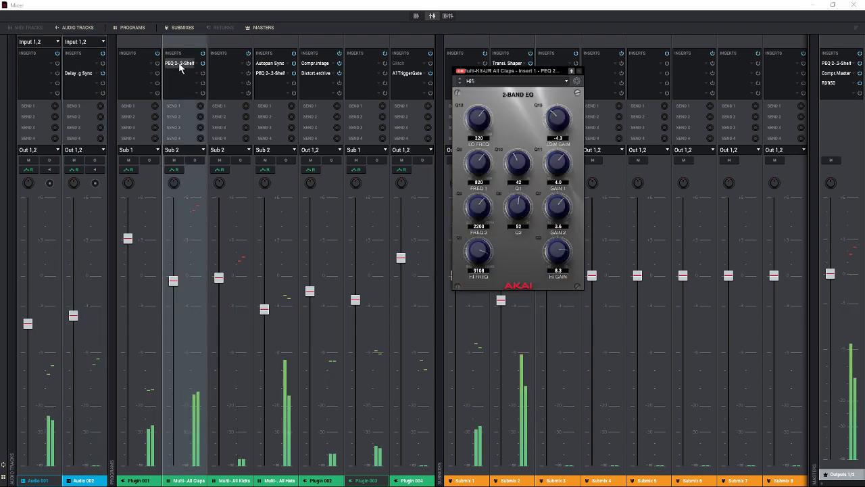
pyautogui.moveTo(541, 72); pyautogui.dragTo(355, 102)
pyautogui.doubleClick(269, 63)
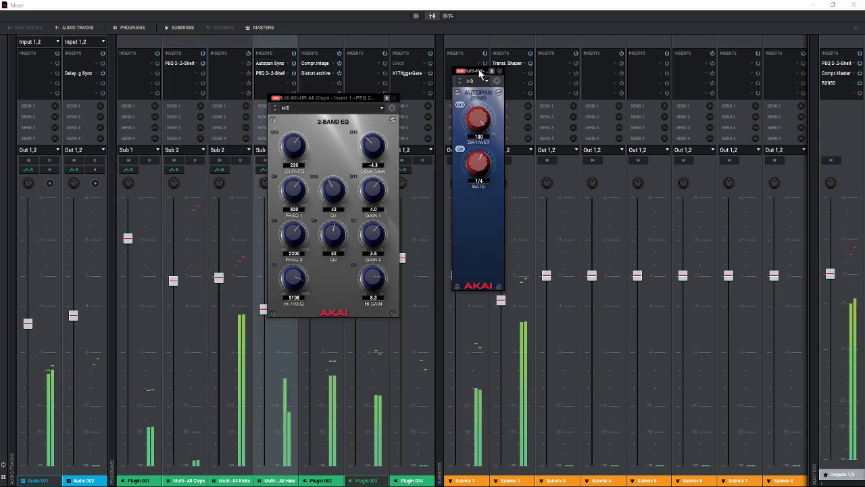
pyautogui.moveTo(478, 73); pyautogui.dragTo(533, 72)
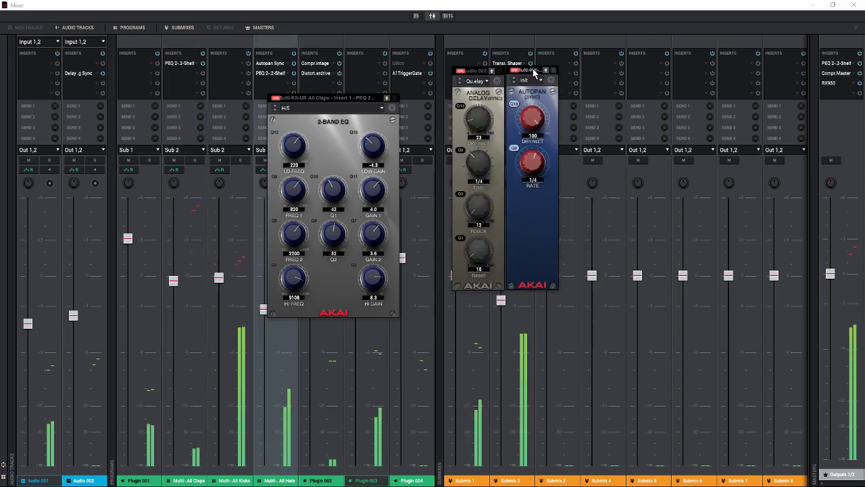
# - Open All Hats' 2-Band EQ and Plugin 002's Vintage Compressor, placing both beside the other effect windows
pyautogui.doubleClick(271, 73)
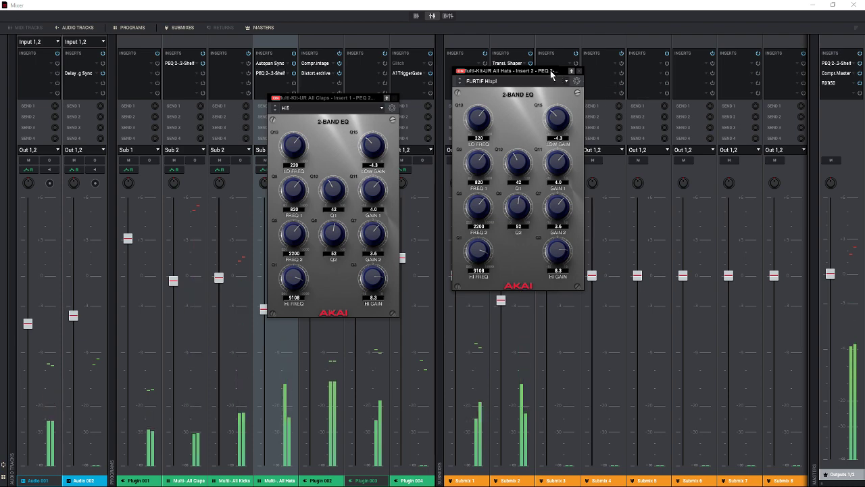
pyautogui.moveTo(552, 73); pyautogui.dragTo(659, 73)
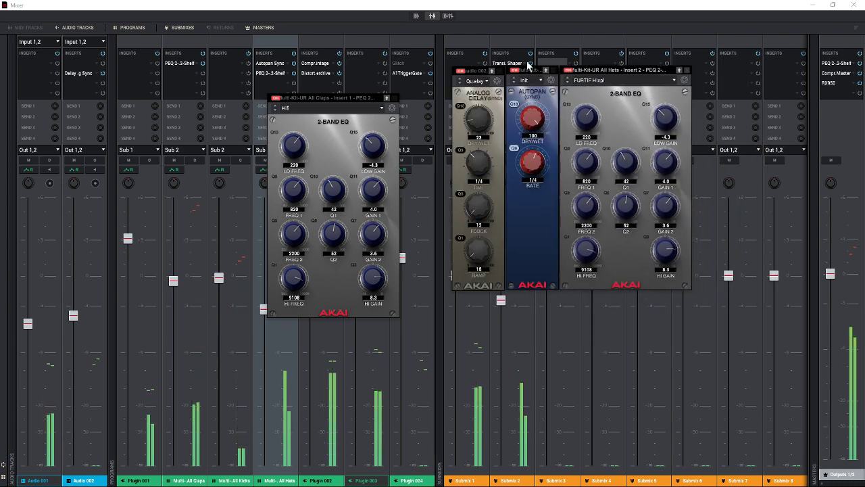
pyautogui.click(315, 64)
pyautogui.doubleClick(316, 64)
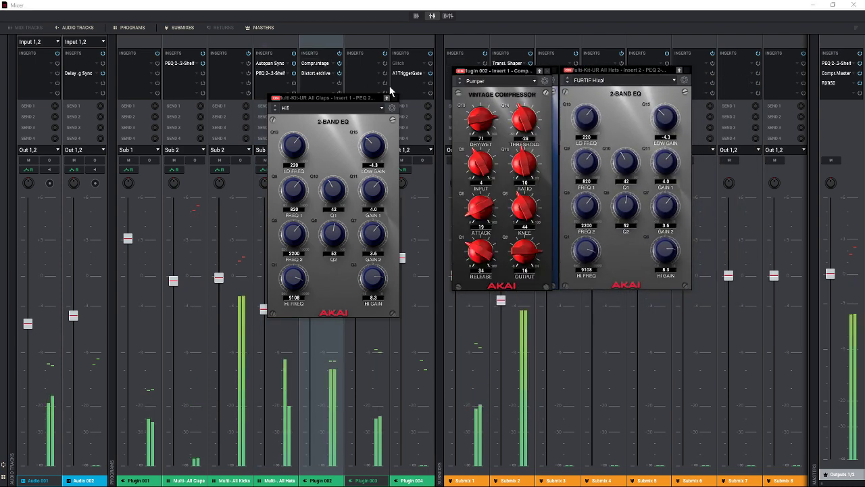
pyautogui.moveTo(493, 71); pyautogui.dragTo(202, 109)
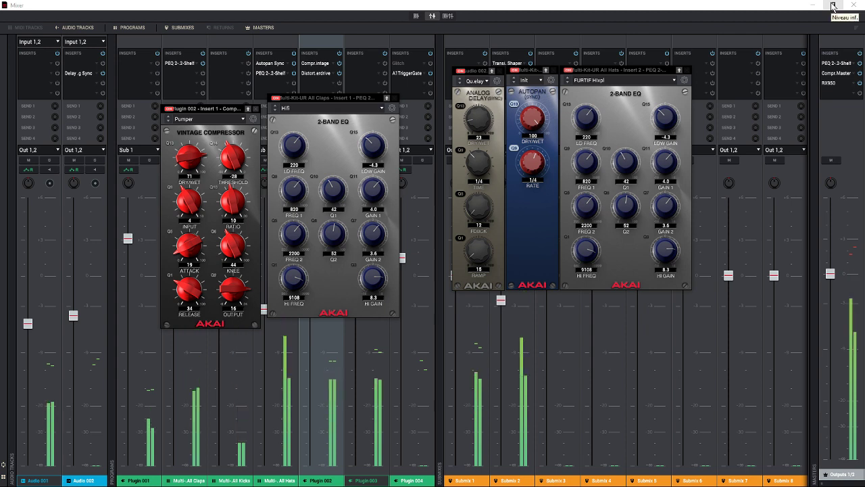
# - Close all five insert effect windows and the separate mixer window
pyautogui.click(687, 70)
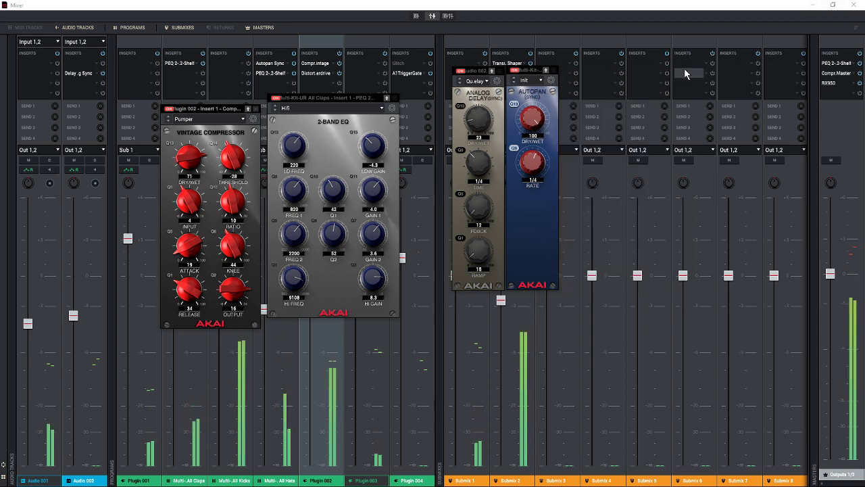
pyautogui.click(552, 70)
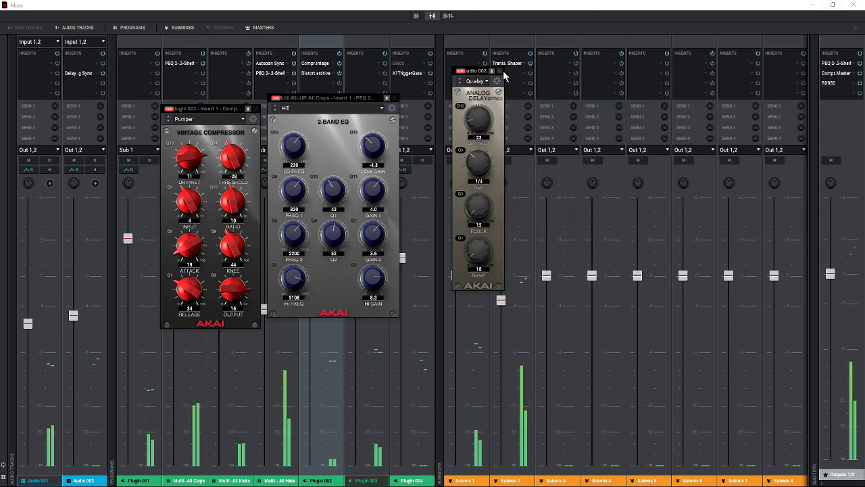
pyautogui.click(499, 70)
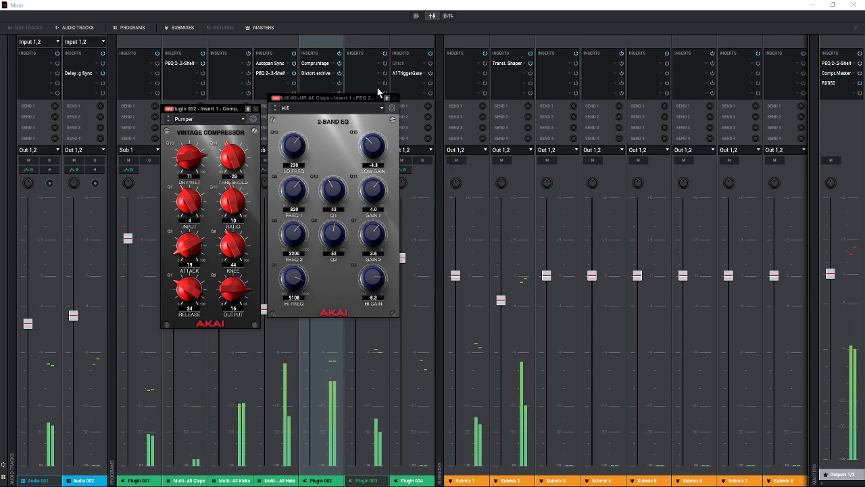
pyautogui.click(394, 98)
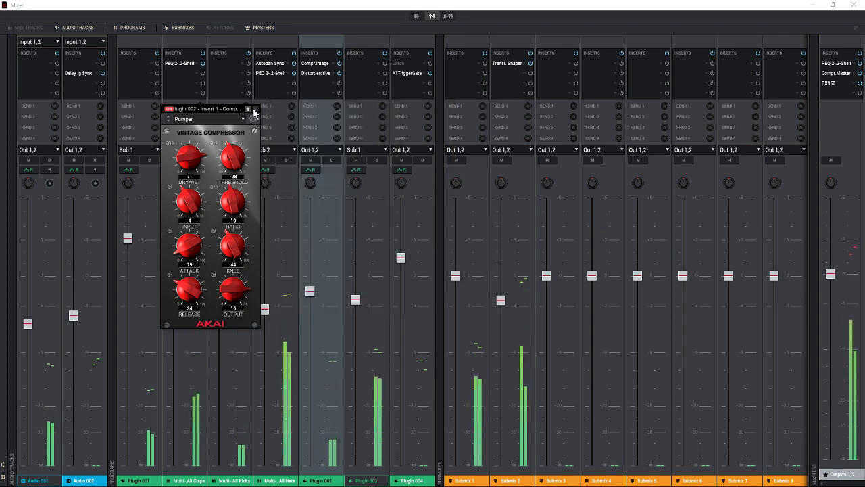
pyautogui.click(256, 109)
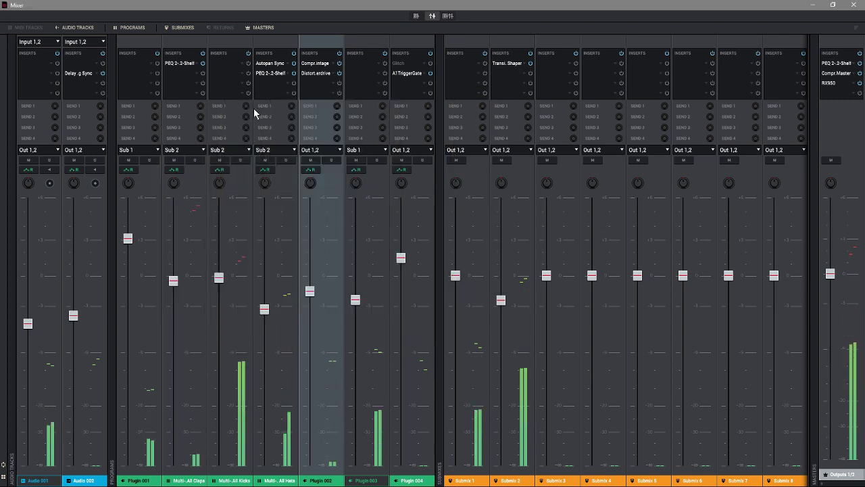
pyautogui.click(853, 5)
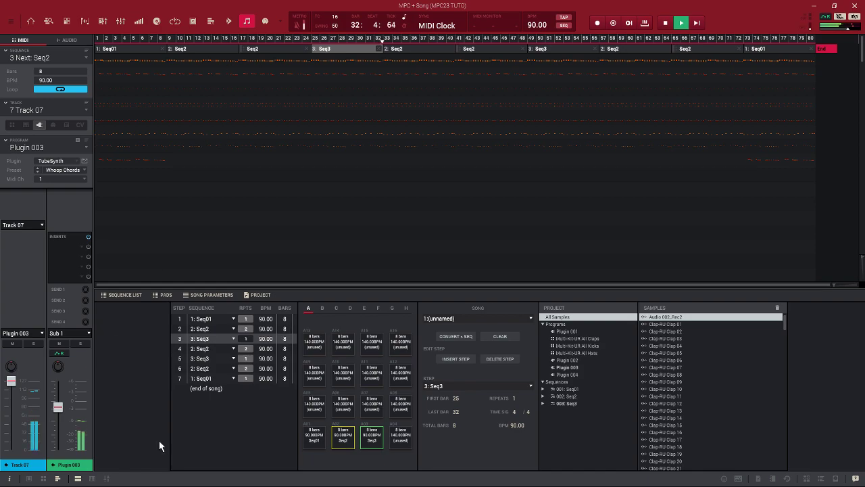
# - Reopen the mixer window, solo Plugin 001 and All Claps to hear them alone, and clear both solos
pyautogui.click(105, 479)
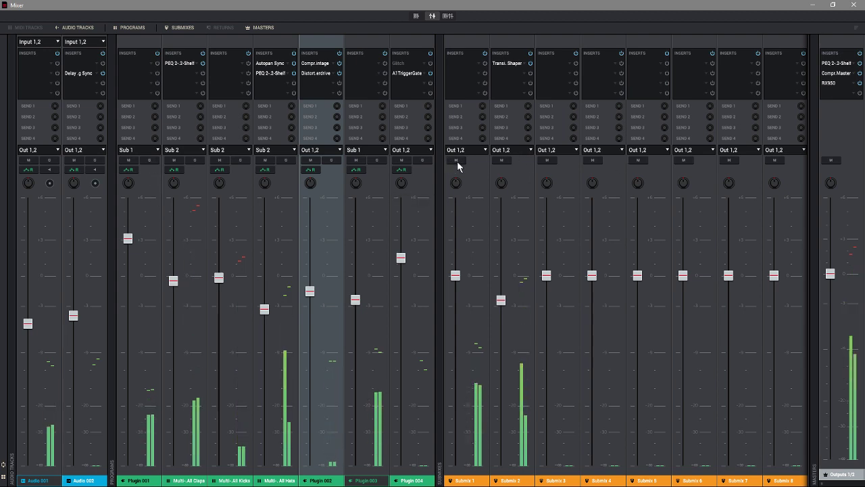
pyautogui.click(148, 161)
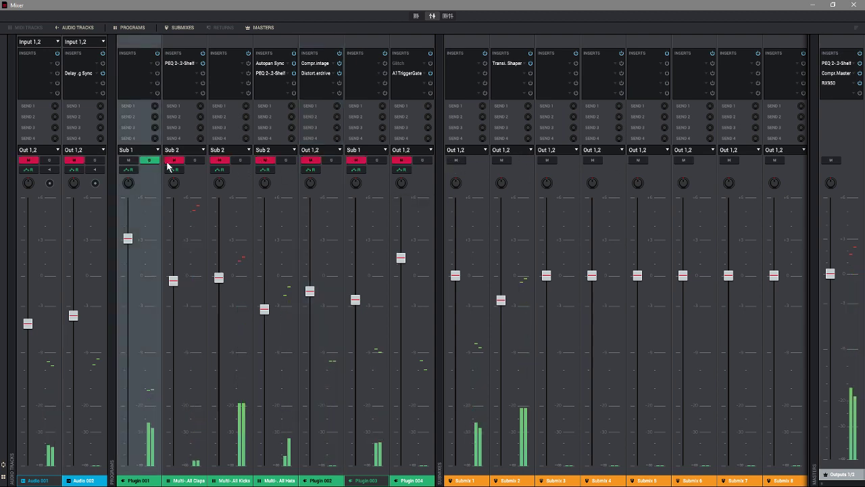
pyautogui.click(198, 163)
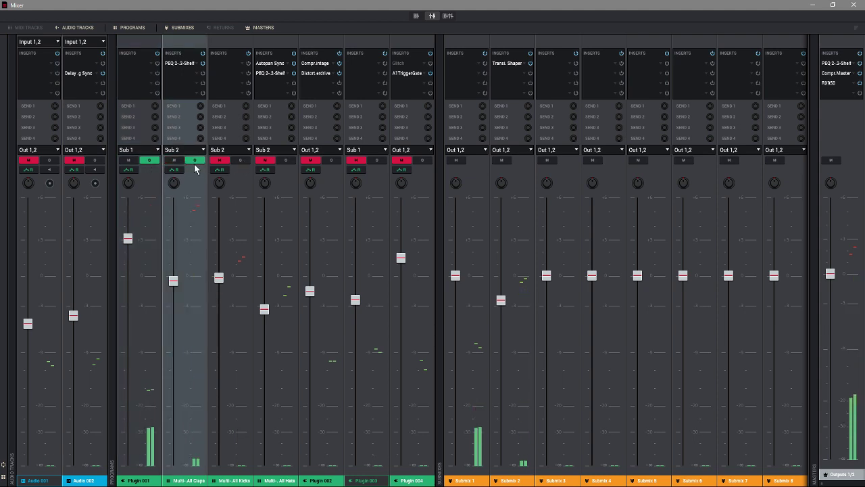
pyautogui.click(195, 161)
pyautogui.click(154, 159)
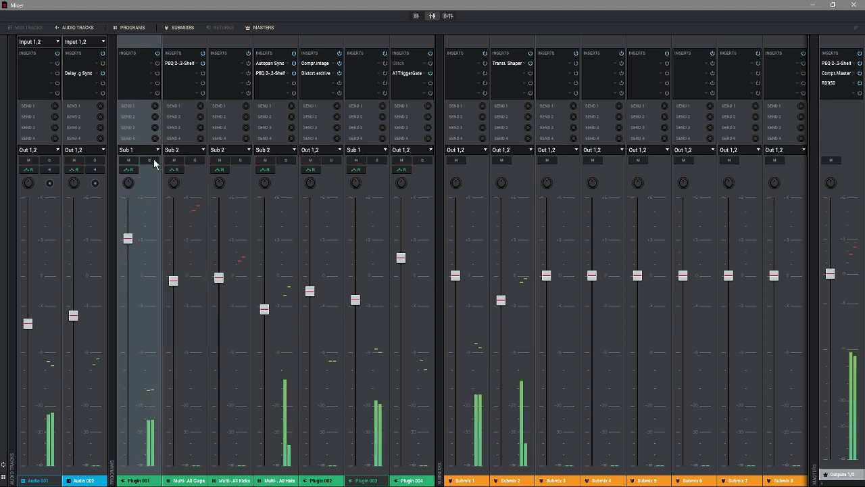
# - Mute Submix 2 briefly to hear the mix without it, and unmute it
pyautogui.click(377, 159)
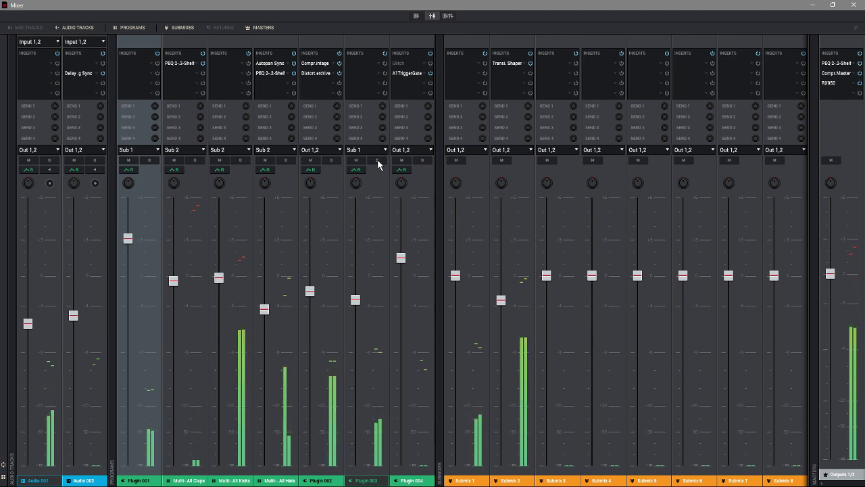
pyautogui.click(503, 159)
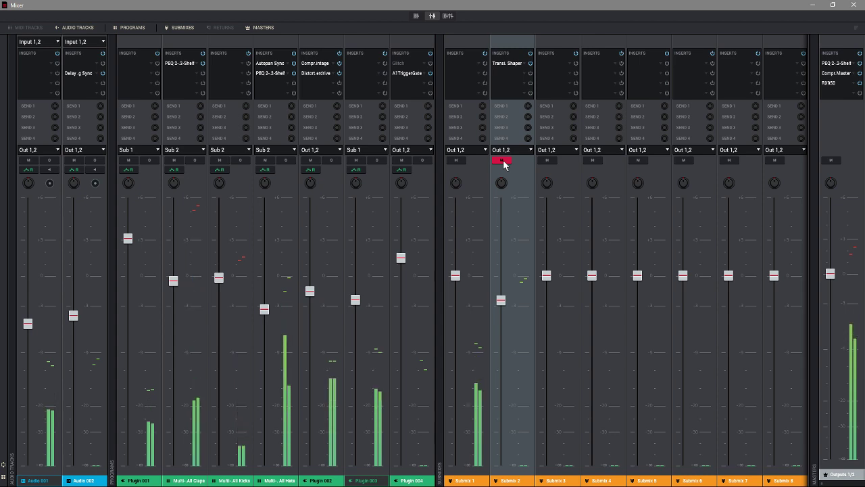
pyautogui.click(503, 160)
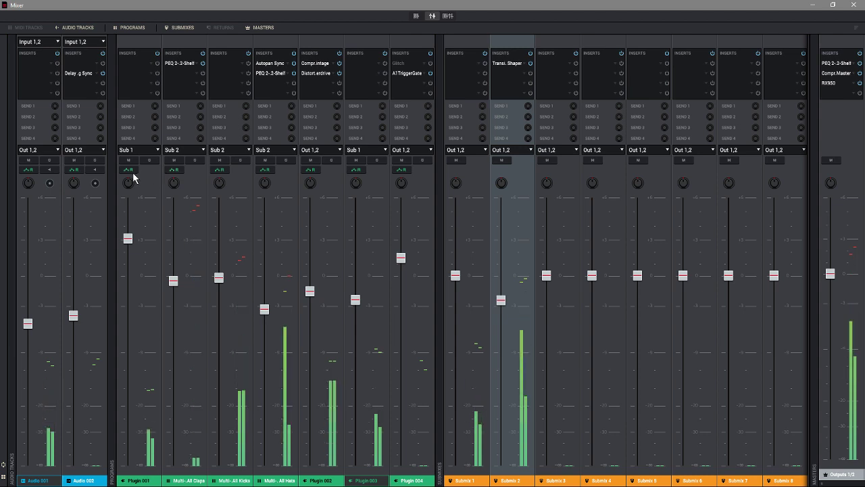
# - Audition Audio 002 in solo with its Analog Delay open, clear the solo, and raise the channel's fader to just above -3 dB
pyautogui.click(96, 160)
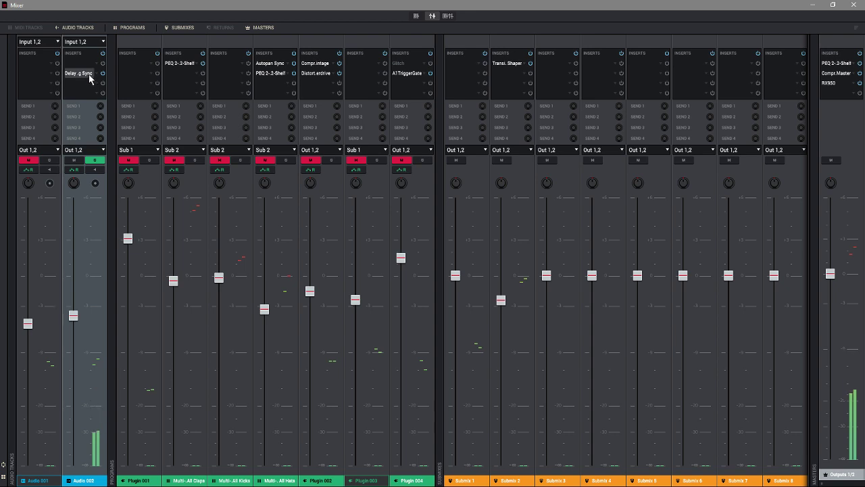
pyautogui.doubleClick(89, 74)
pyautogui.click(94, 163)
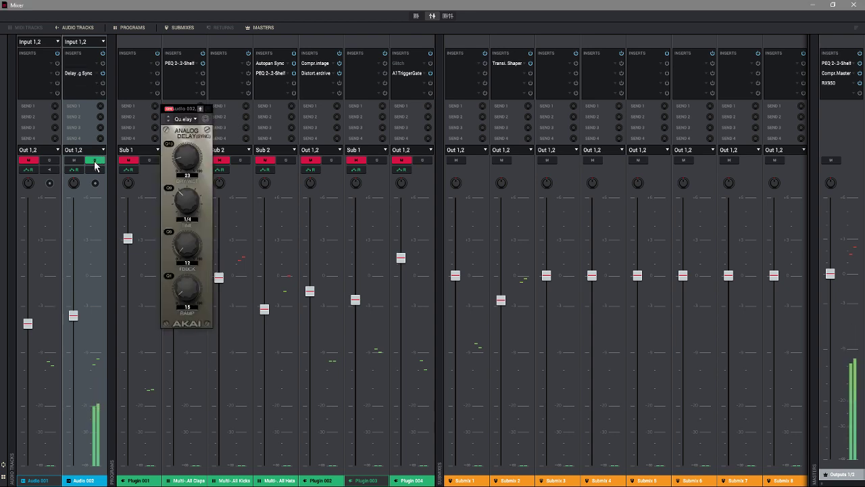
pyautogui.moveTo(73, 315); pyautogui.dragTo(73, 303)
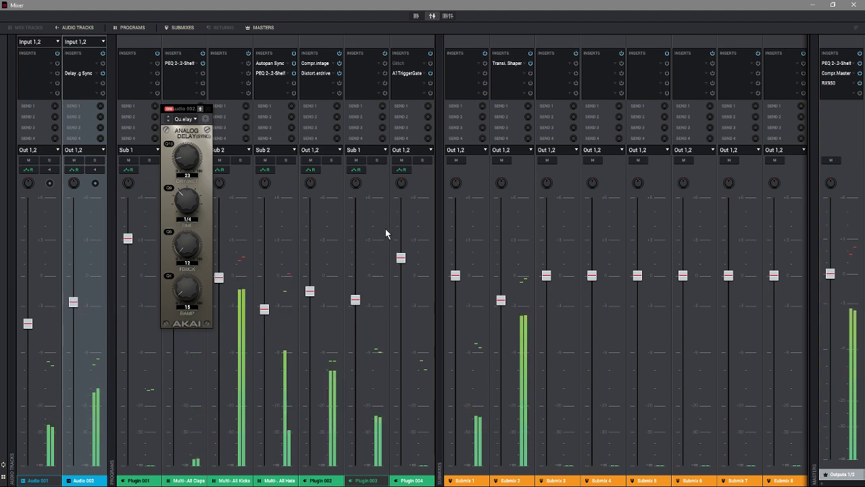
# - Lower the Audio 002 channel's fader to about -3.6 dB and close its Analog Delay window
pyautogui.moveTo(73, 306); pyautogui.dragTo(74, 315)
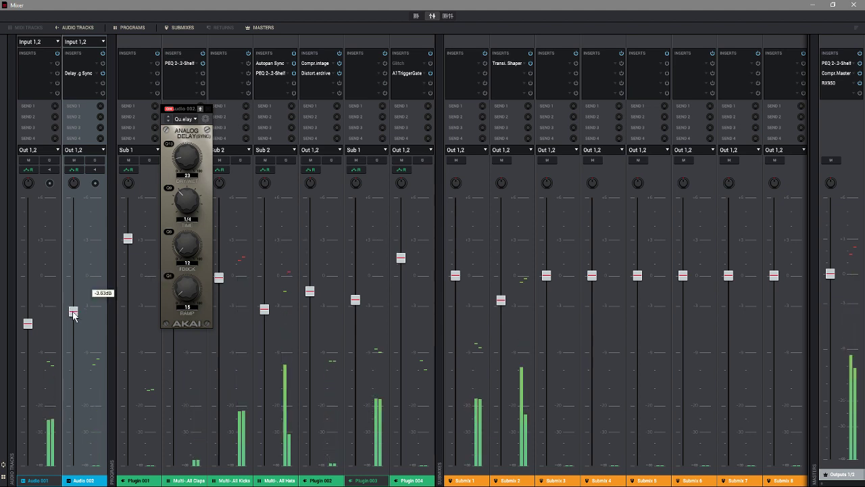
pyautogui.click(209, 107)
pyautogui.click(209, 107)
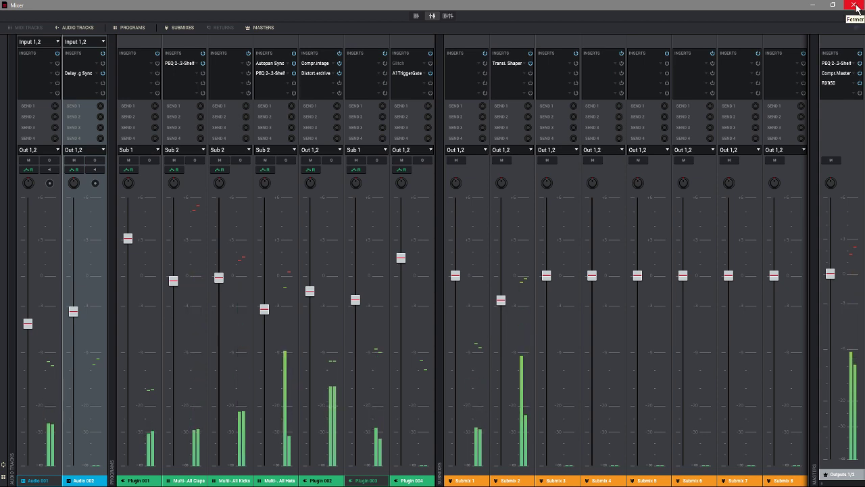
# - Minimize the separate mixer window and switch from Song mode through Track View to Program Edit for Track 07
pyautogui.click(813, 4)
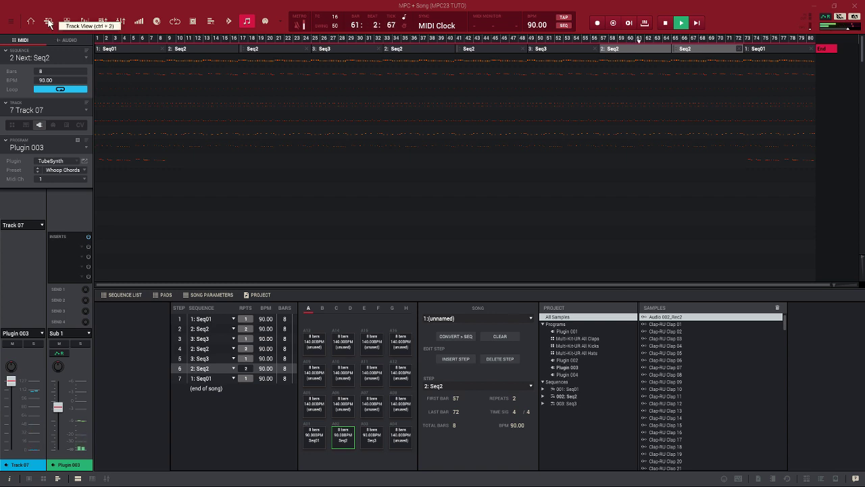
pyautogui.click(49, 25)
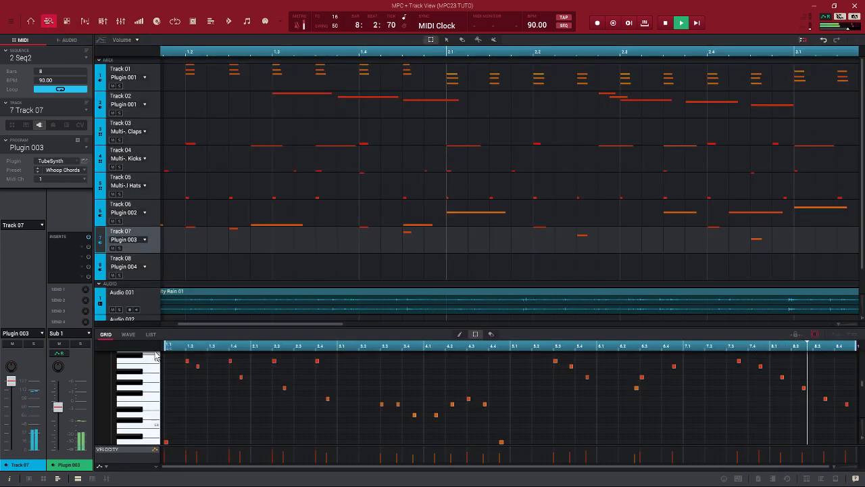
pyautogui.click(66, 21)
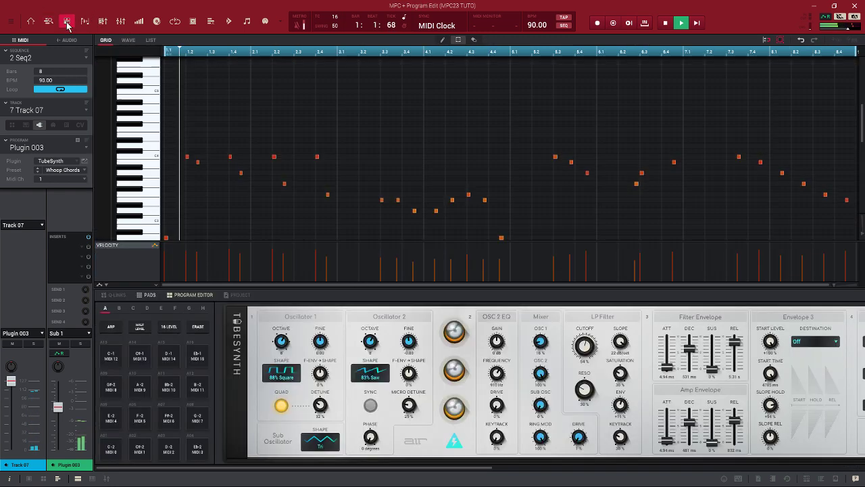
# - View Track 04's kick program and Track 01's Electric plugin with its lower notes in the grid, and stop playback
pyautogui.click(86, 112)
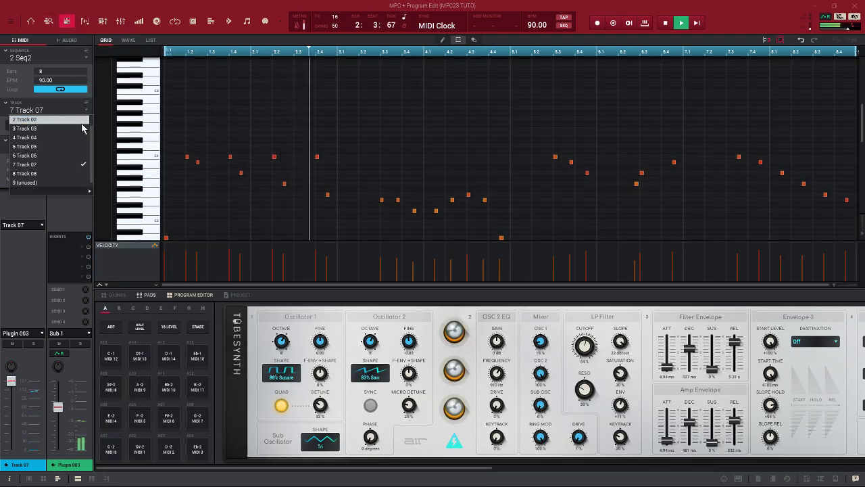
pyautogui.click(89, 139)
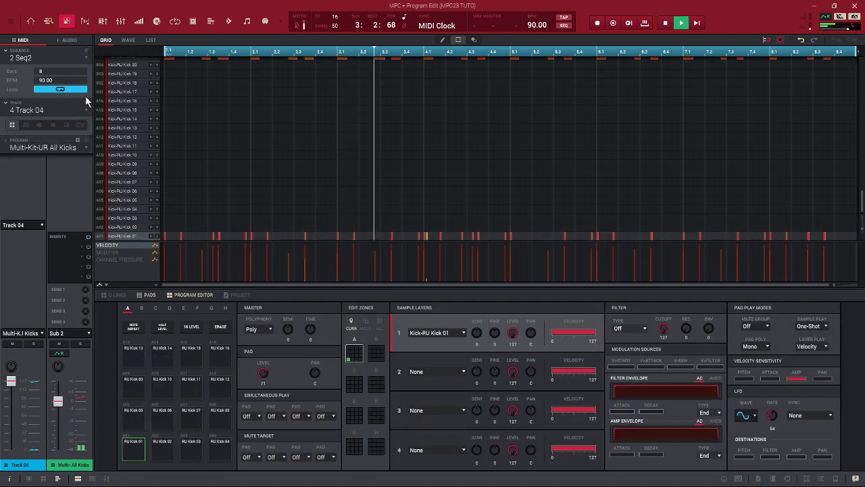
pyautogui.click(86, 108)
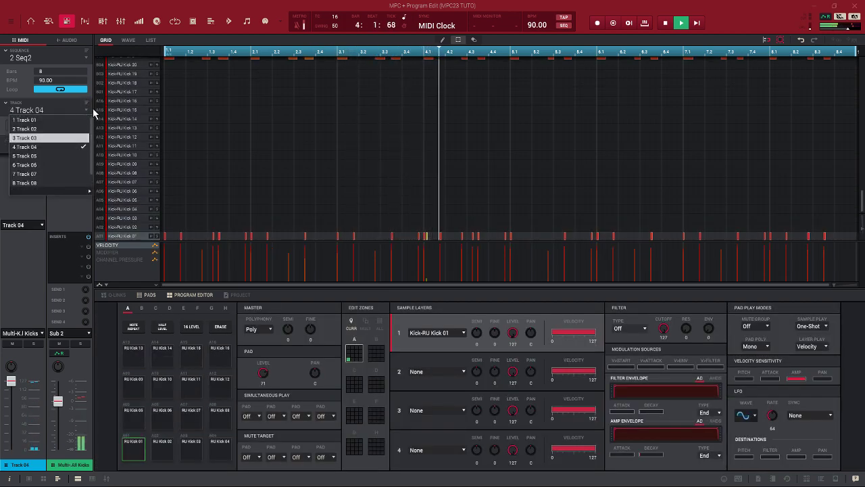
pyautogui.click(69, 119)
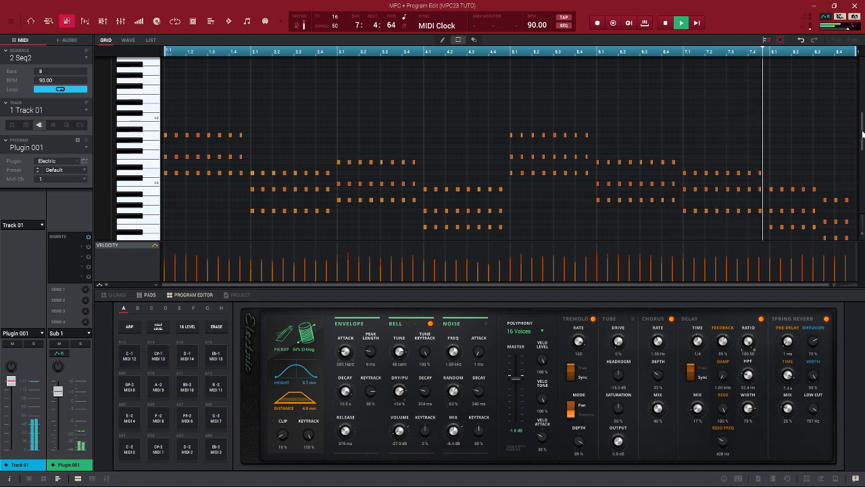
pyautogui.scroll(-3, 863, 146)
pyautogui.scroll(-3, 864, 146)
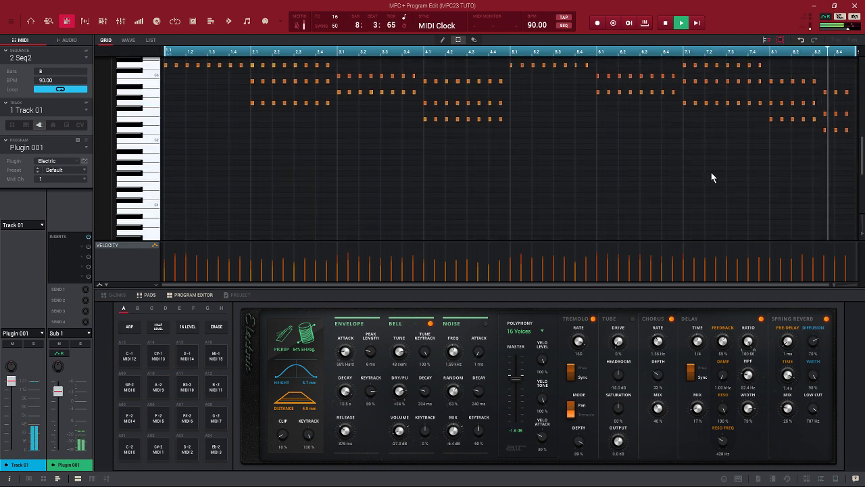
pyautogui.press('space')
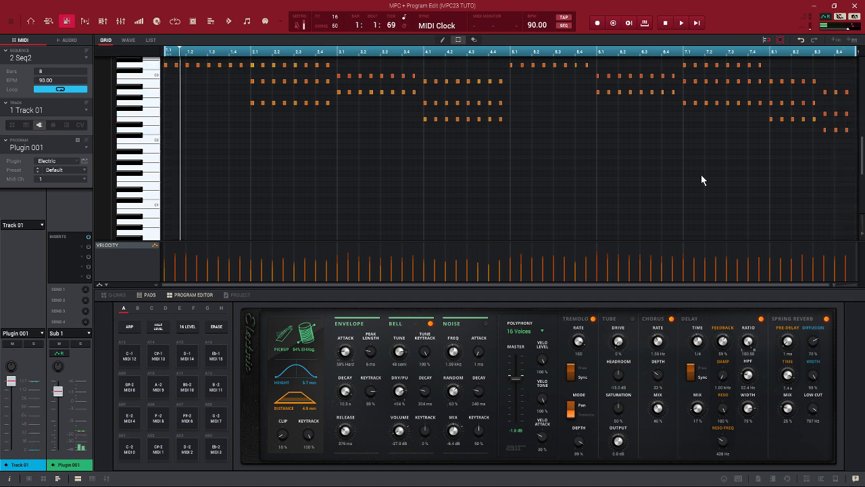